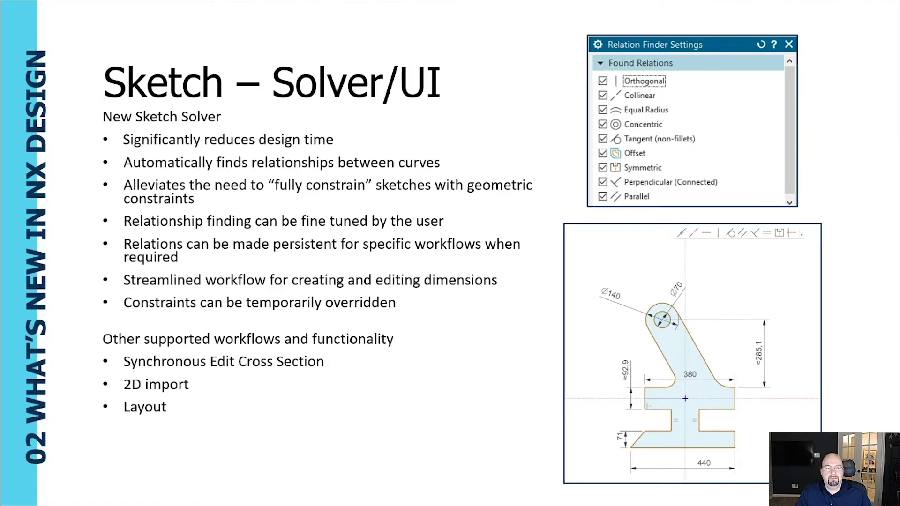
# Advance to the 'Sketch – Solver/UI (Cont'd)' slide listing six steps to enable the new solver.
pyautogui.press('Right')
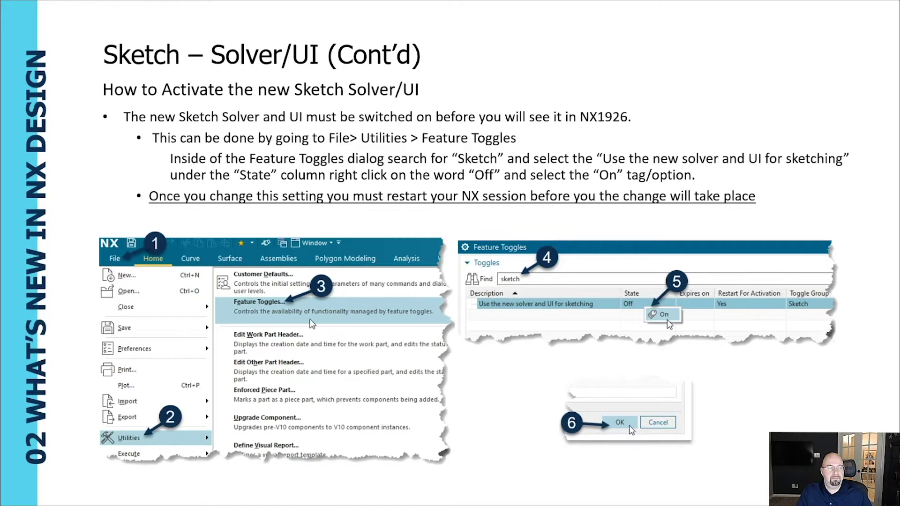
# Advance past the current slide to leave the presentation.
pyautogui.press('Right')
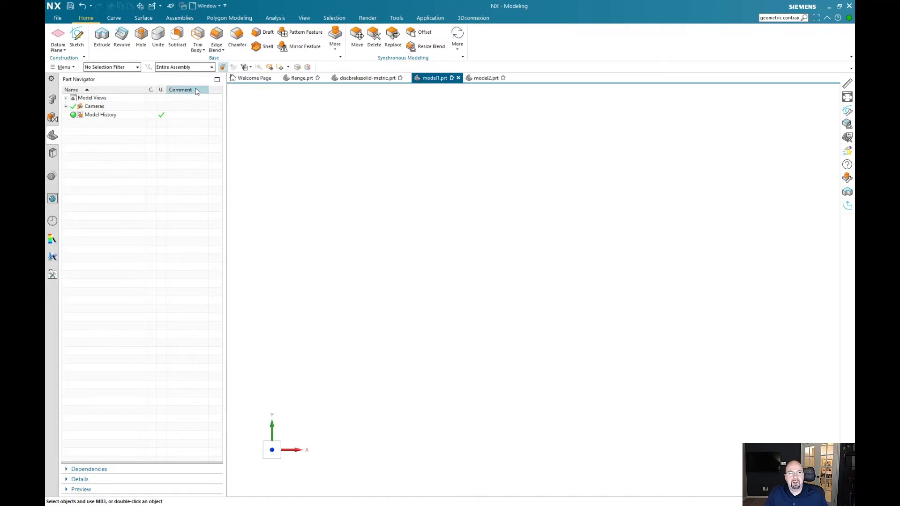
pyautogui.click(57, 18)
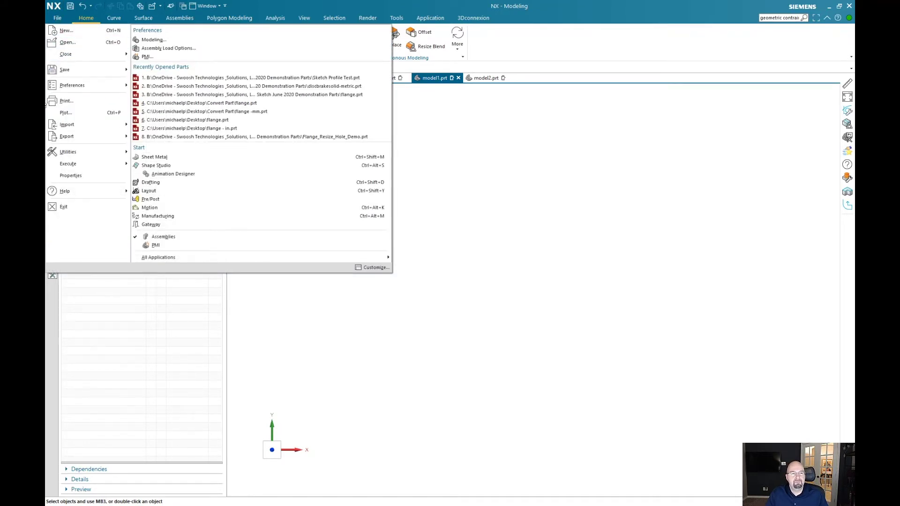
pyautogui.moveTo(62, 156)
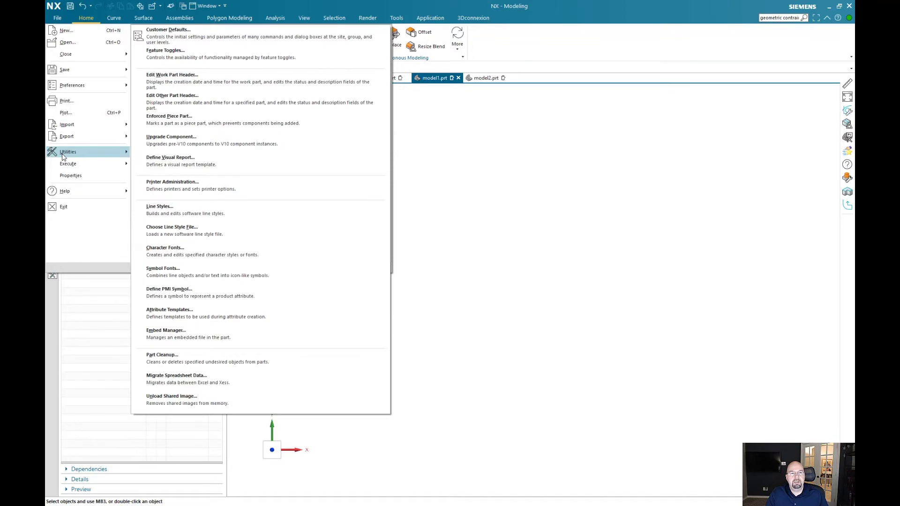
pyautogui.click(185, 55)
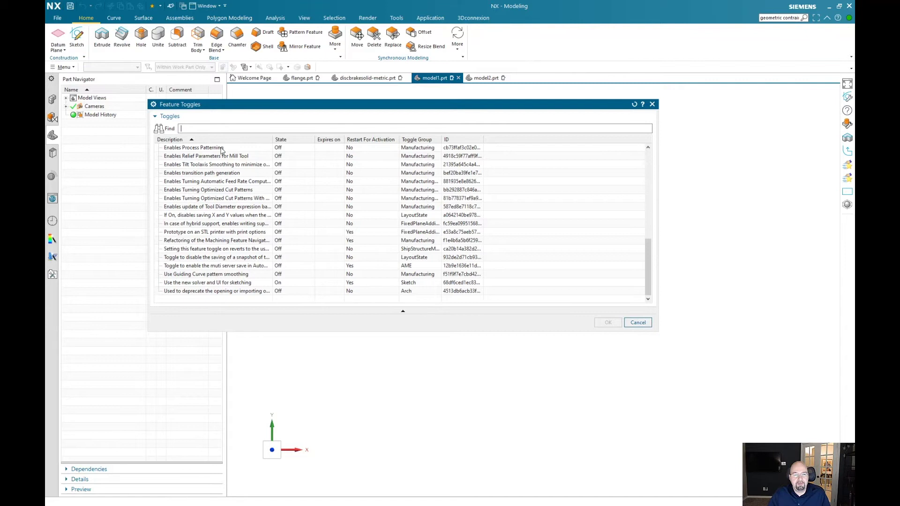
pyautogui.write('sk')
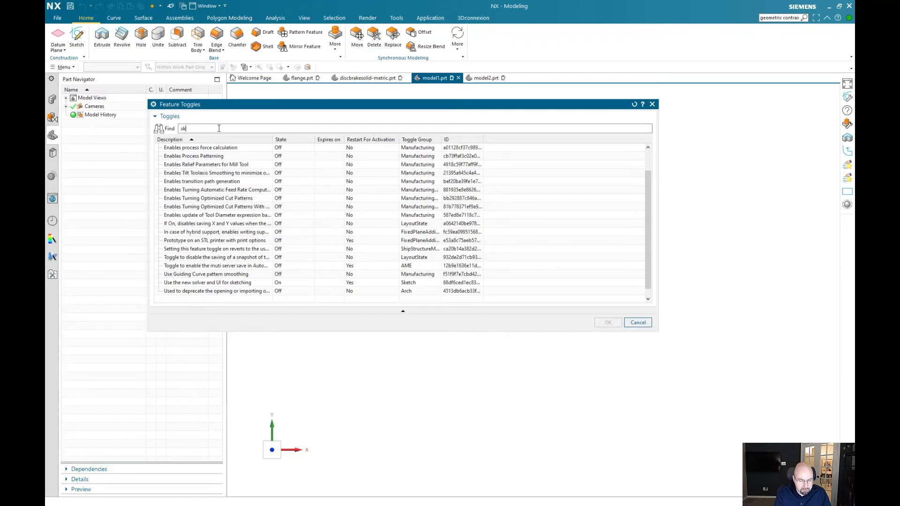
pyautogui.write('etch')
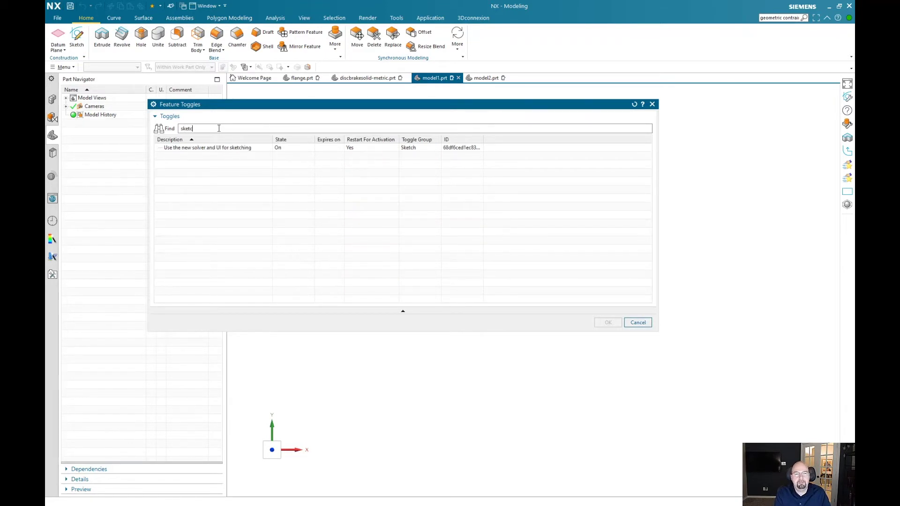
pyautogui.doubleClick(219, 128)
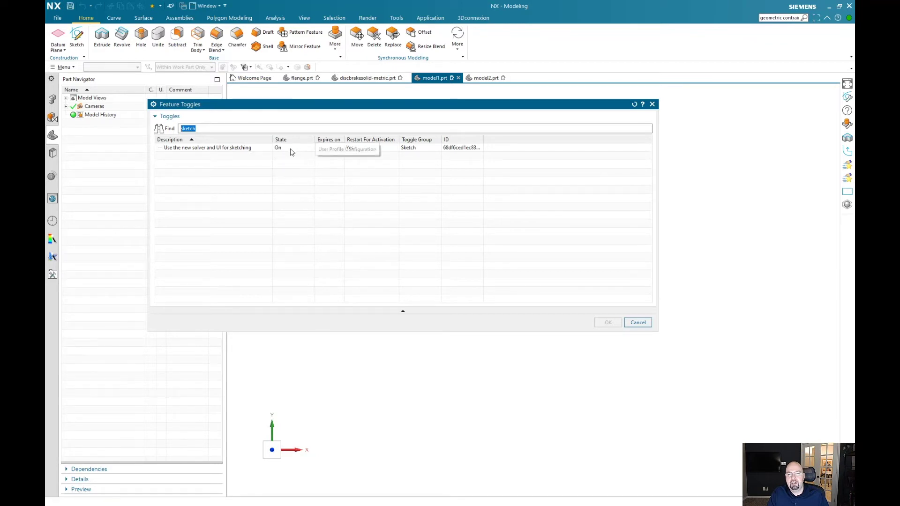
pyautogui.click(286, 150)
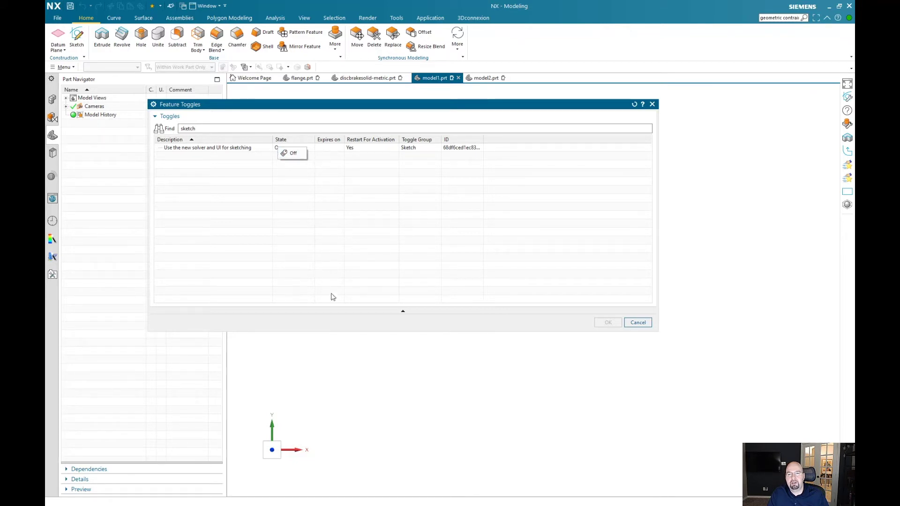
pyautogui.click(447, 113)
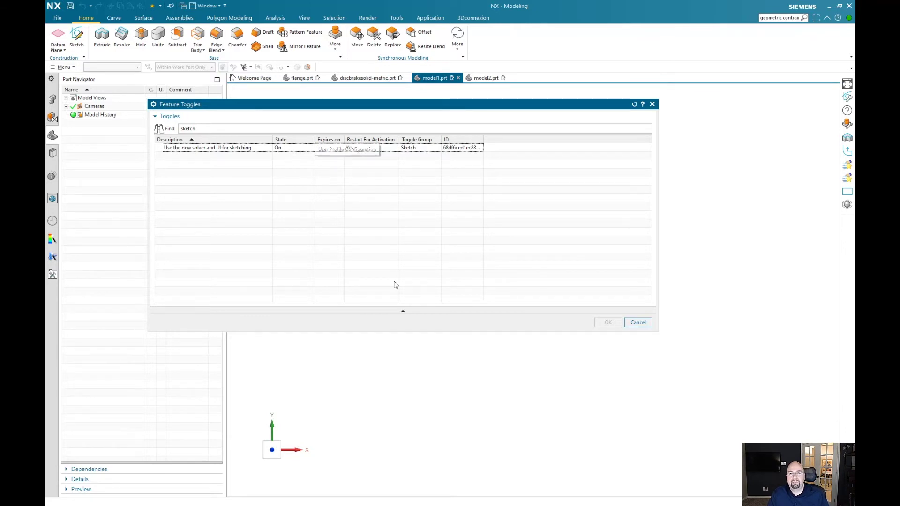
pyautogui.click(637, 322)
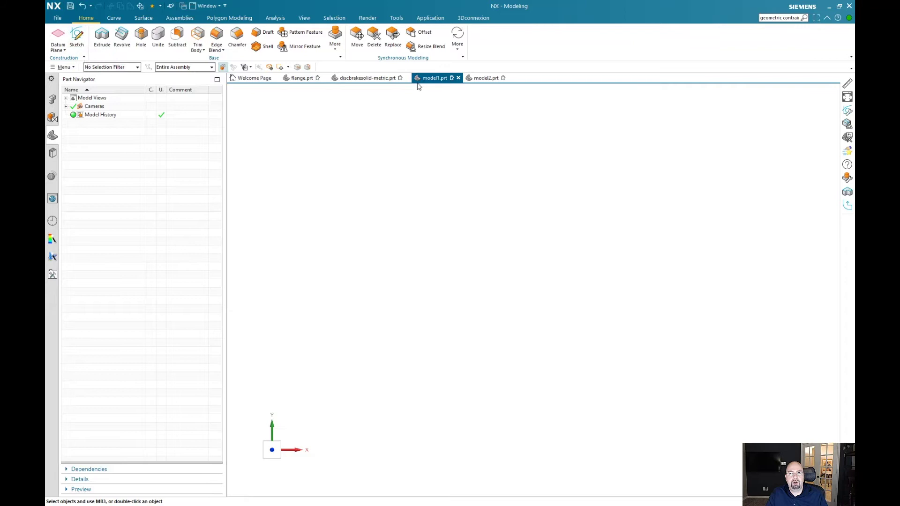
# Create a new sketch in model1.prt on the default inferred plane.
pyautogui.click(76, 37)
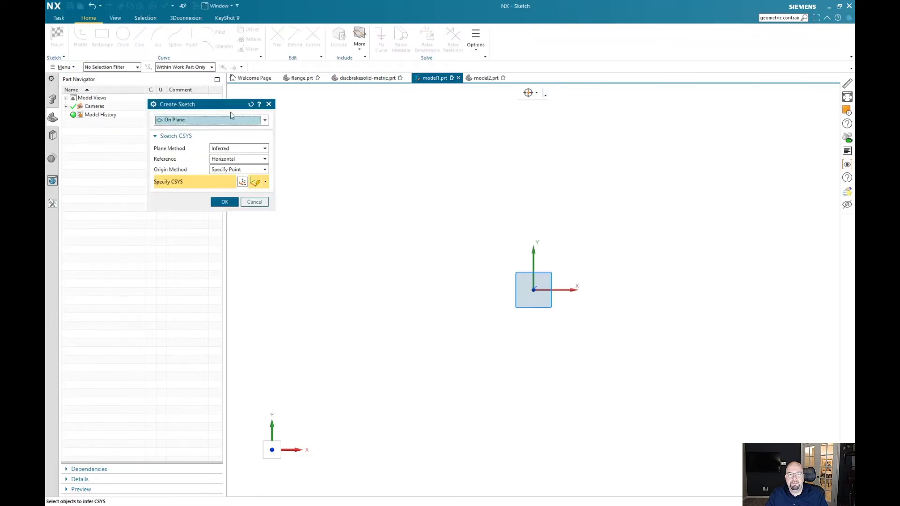
pyautogui.moveTo(230, 113); pyautogui.dragTo(360, 139)
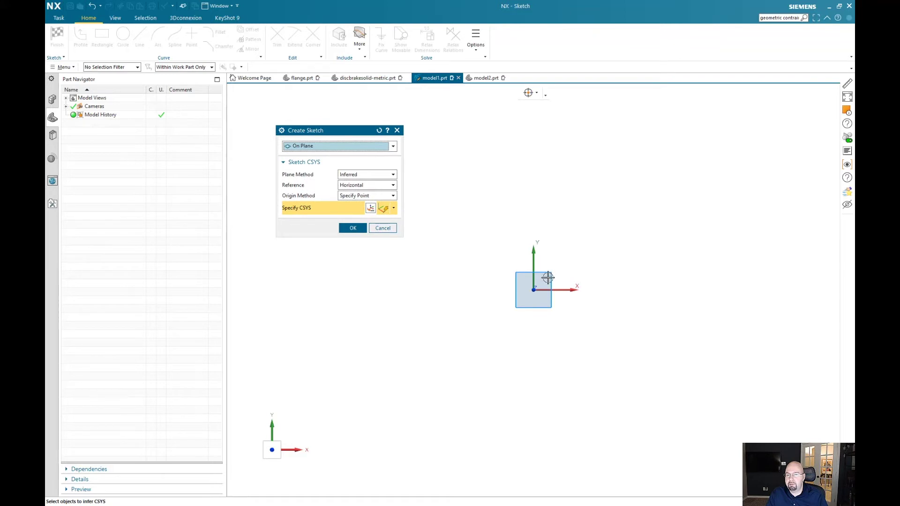
pyautogui.click(350, 228)
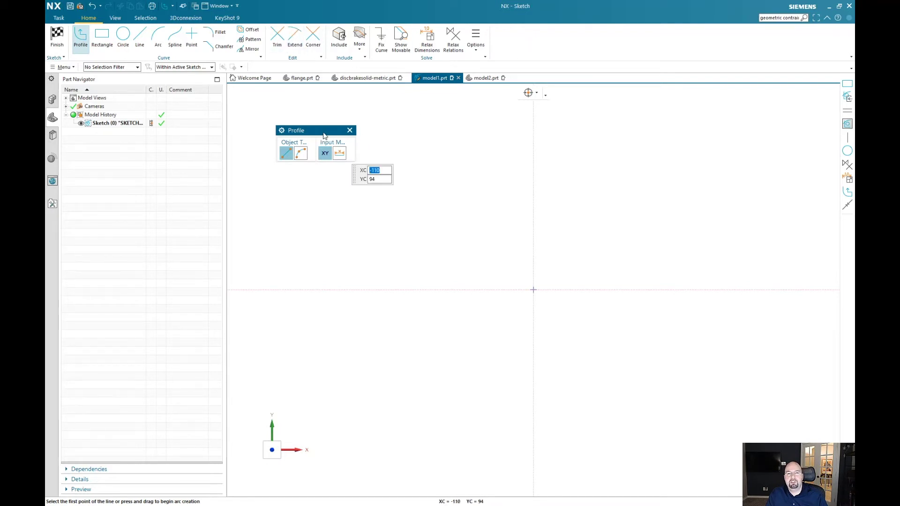
# Draw the outline's starting edge and the wide base with its left, bottom and right sides.
pyautogui.moveTo(324, 136)
pyautogui.mouseDown()
pyautogui.moveTo(324, 117)
pyautogui.moveTo(324, 129)
pyautogui.mouseUp()
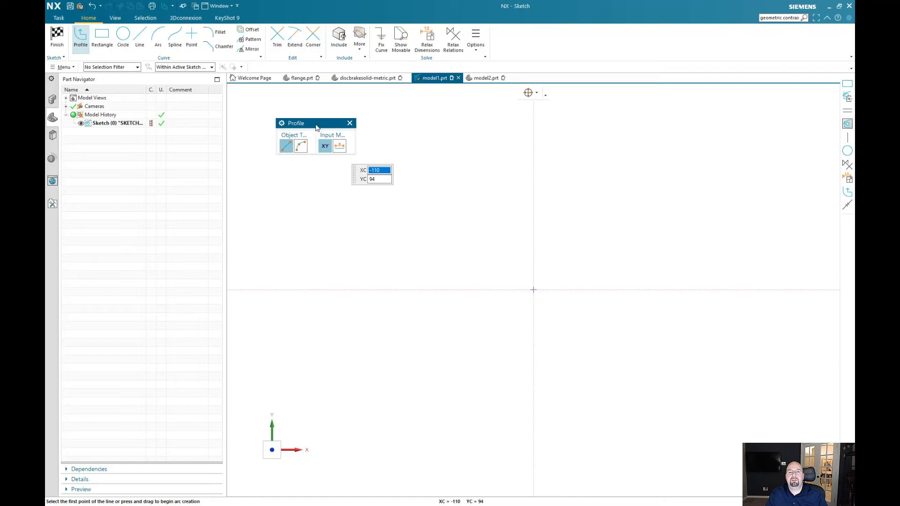
pyautogui.moveTo(317, 127); pyautogui.dragTo(315, 127)
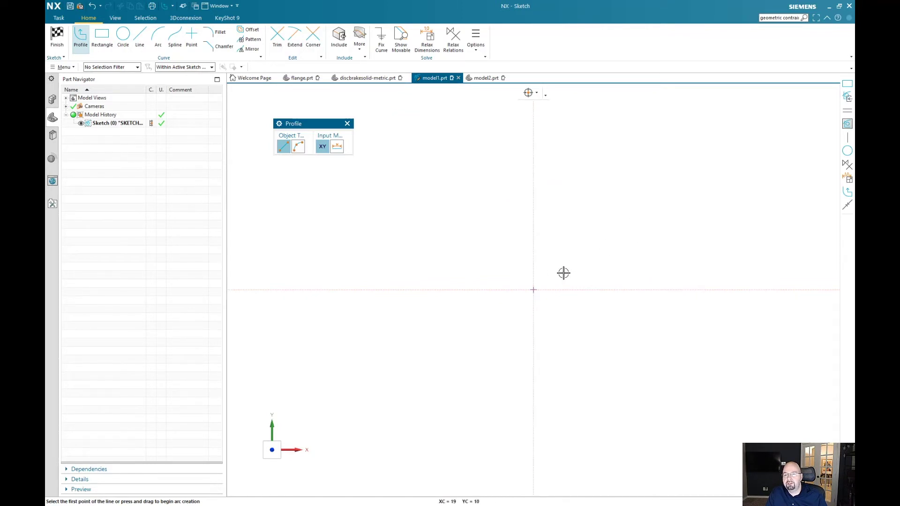
pyautogui.click(510, 276)
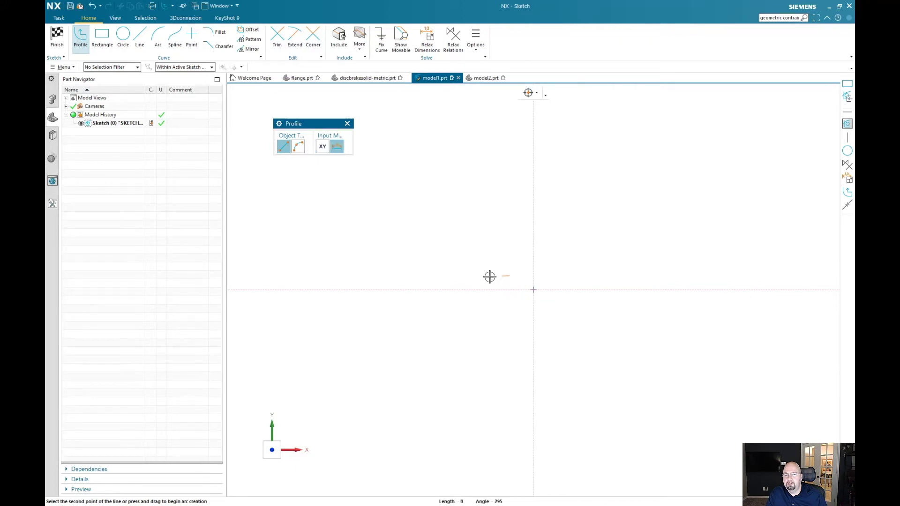
pyautogui.click(431, 276)
pyautogui.click(431, 304)
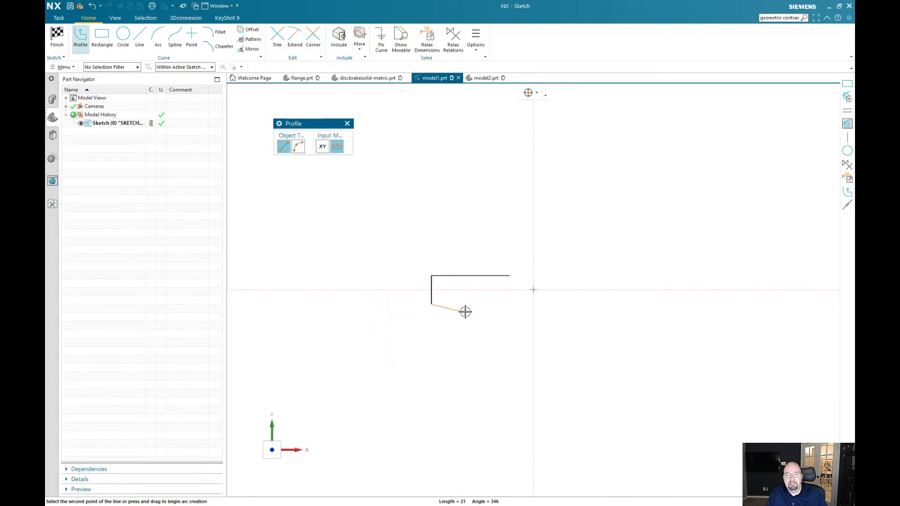
pyautogui.click(645, 305)
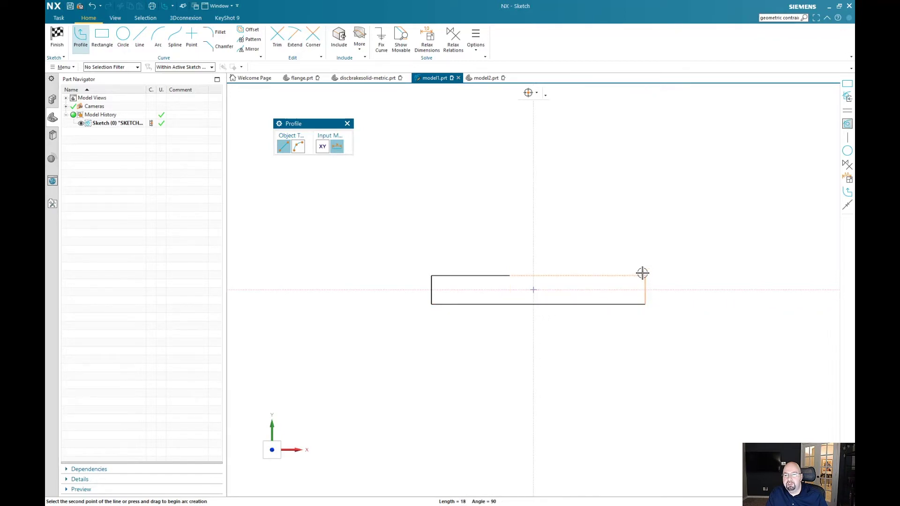
pyautogui.click(642, 274)
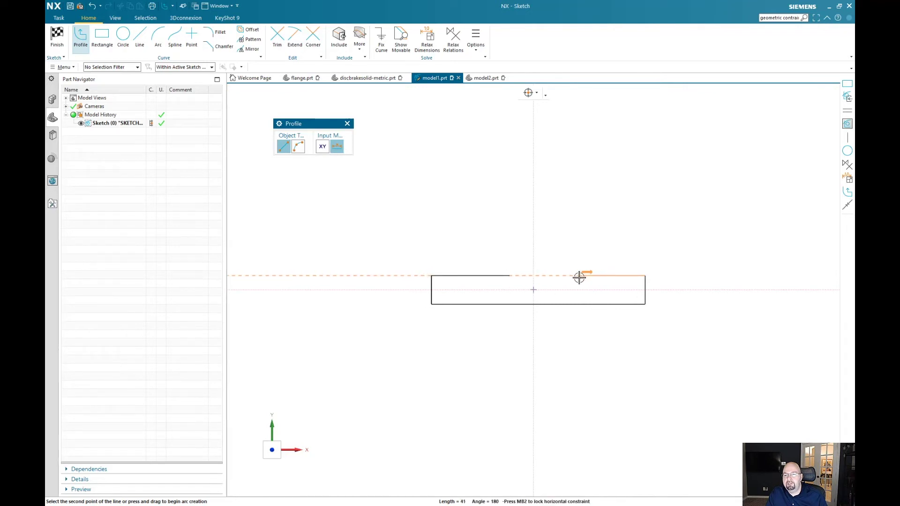
pyautogui.moveTo(579, 277)
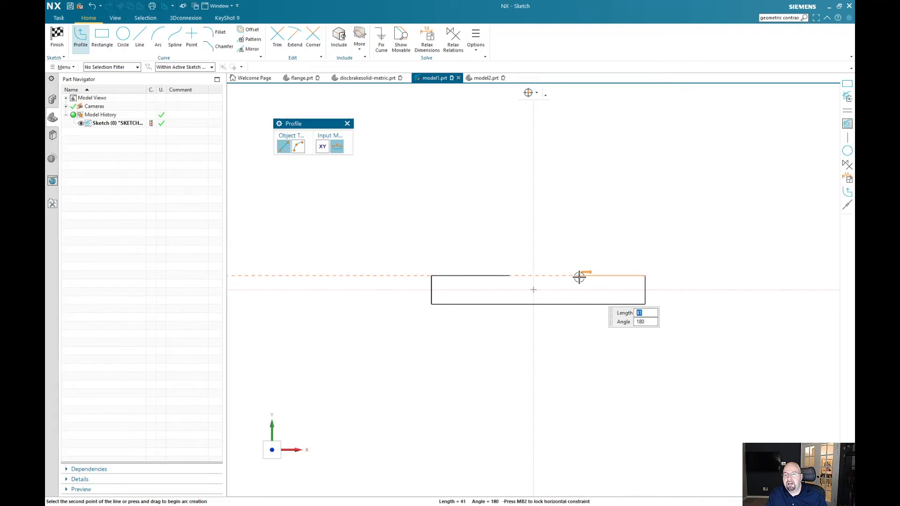
pyautogui.click(579, 276)
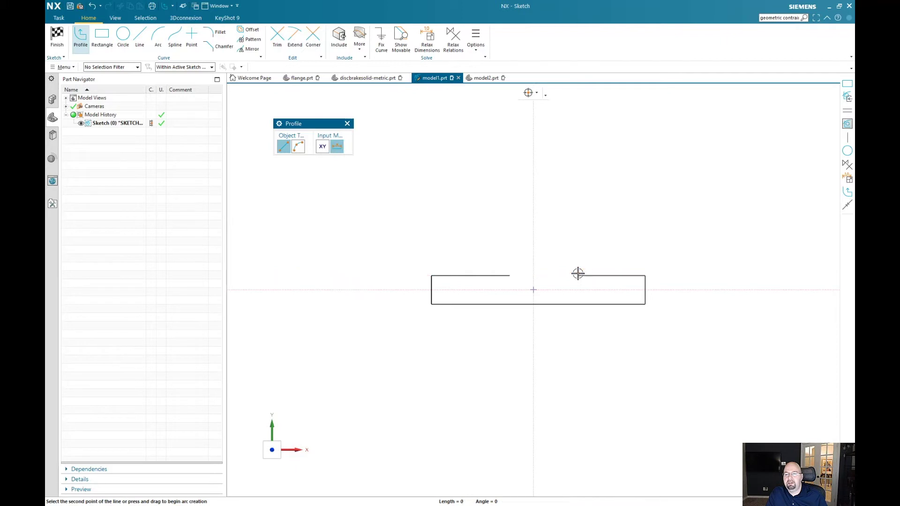
# Draw the neck and upper bar, closing the outline back at its starting point.
pyautogui.click(579, 251)
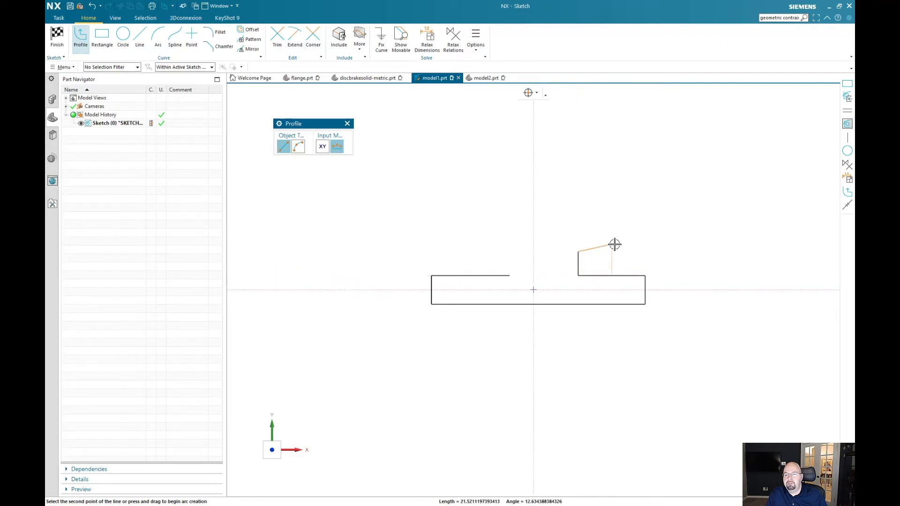
pyautogui.click(638, 252)
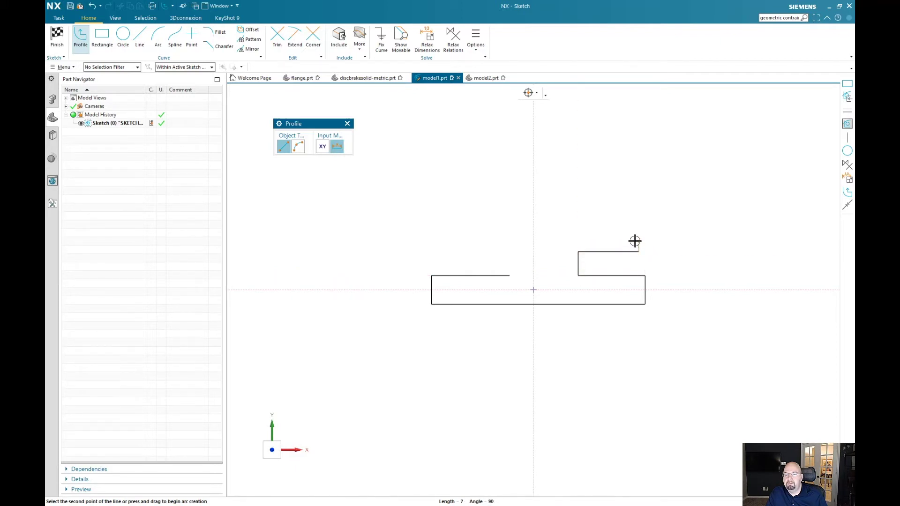
pyautogui.click(639, 229)
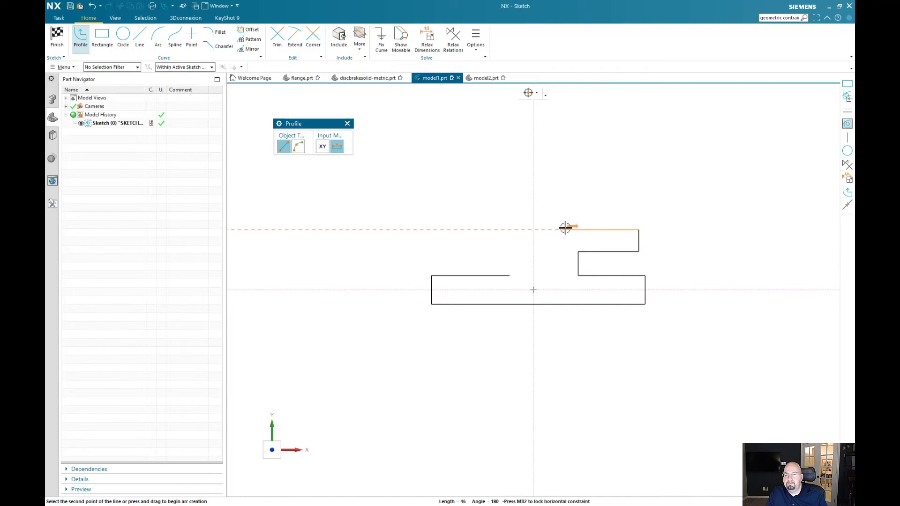
pyautogui.click(446, 230)
pyautogui.click(445, 252)
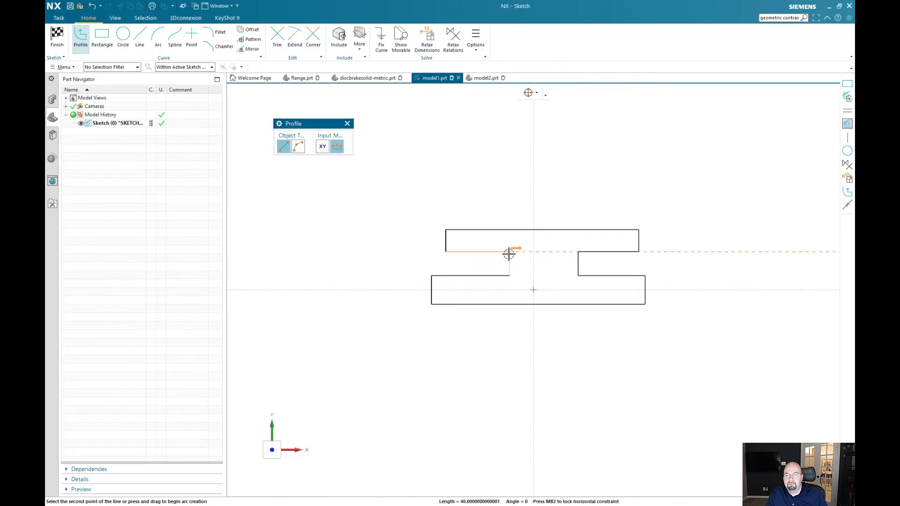
pyautogui.click(510, 251)
pyautogui.click(510, 275)
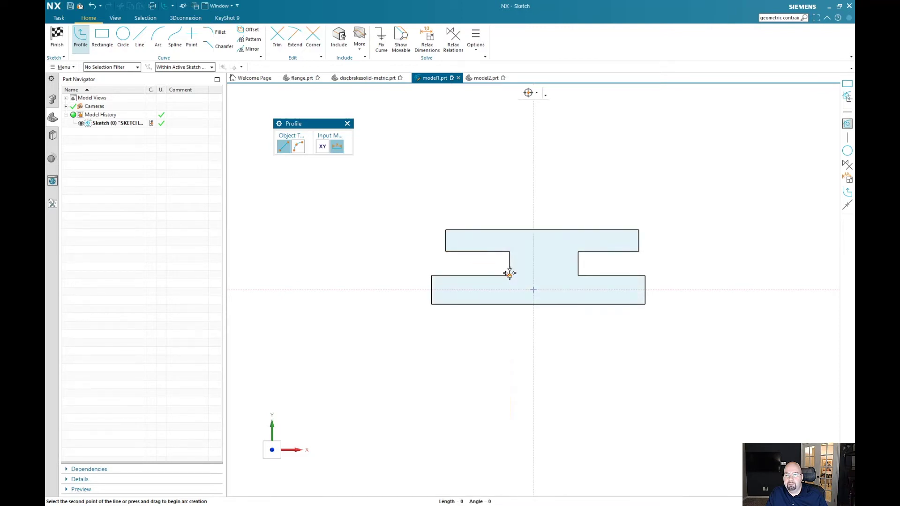
pyautogui.middleClick(417, 228)
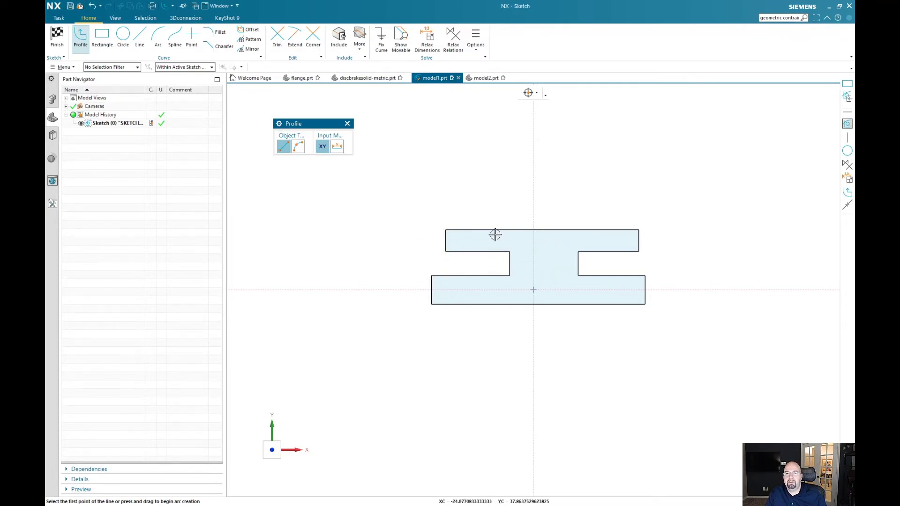
# Exit the Profile command, leaving the closed I-beam outline in Sketch (0).
pyautogui.click(477, 47)
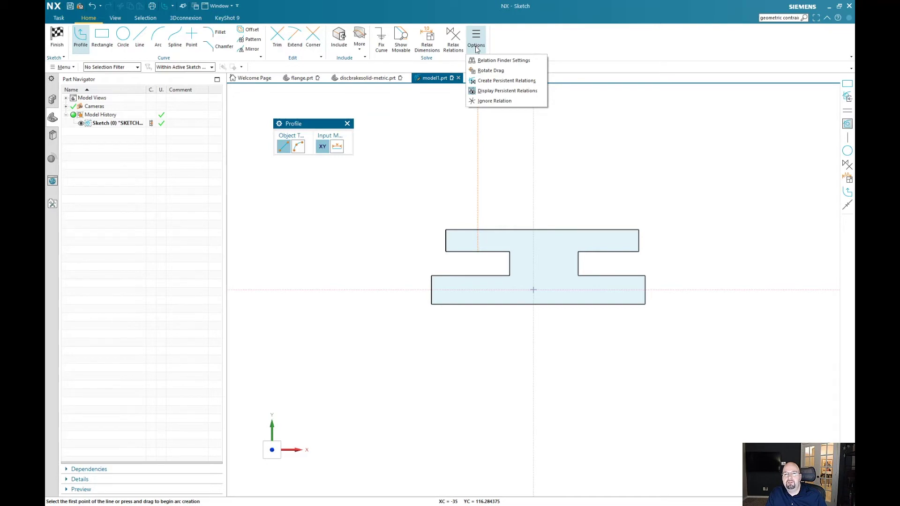
pyautogui.click(298, 48)
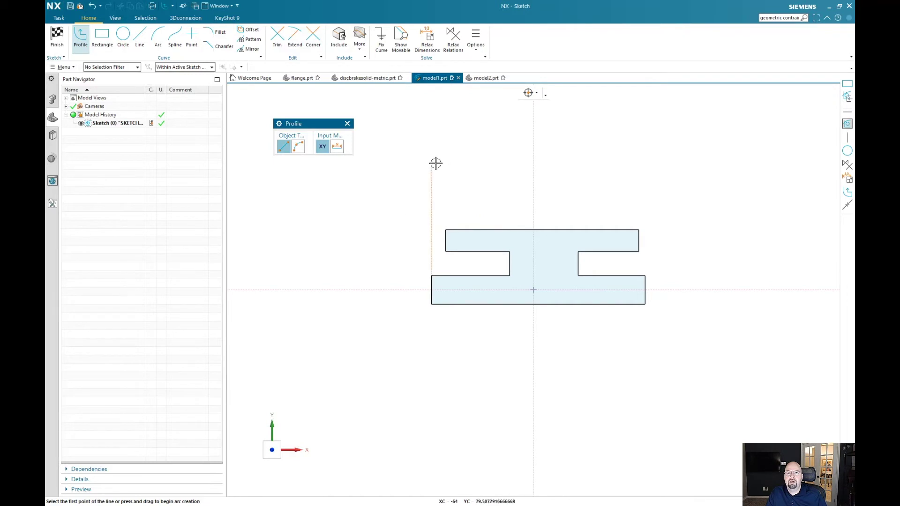
pyautogui.click(347, 124)
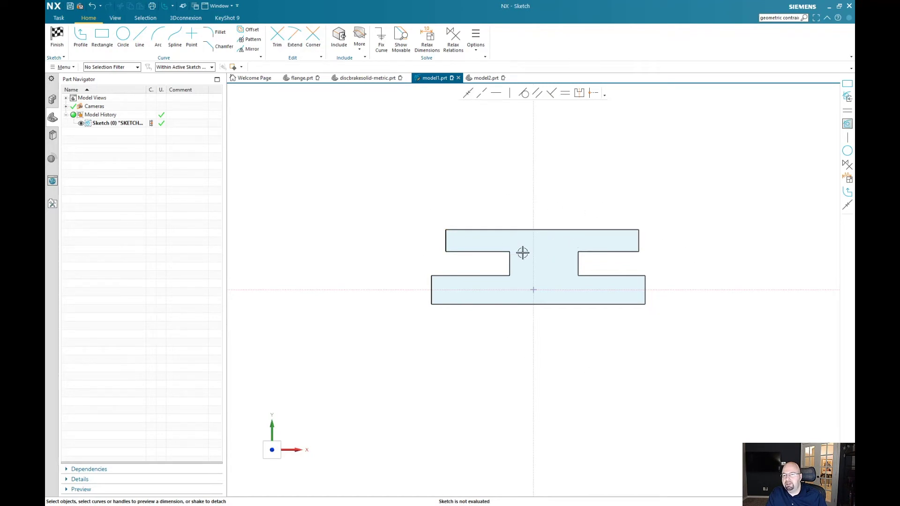
# Relax the top bar's collinear relation and place a width dimension above it.
pyautogui.click(596, 231)
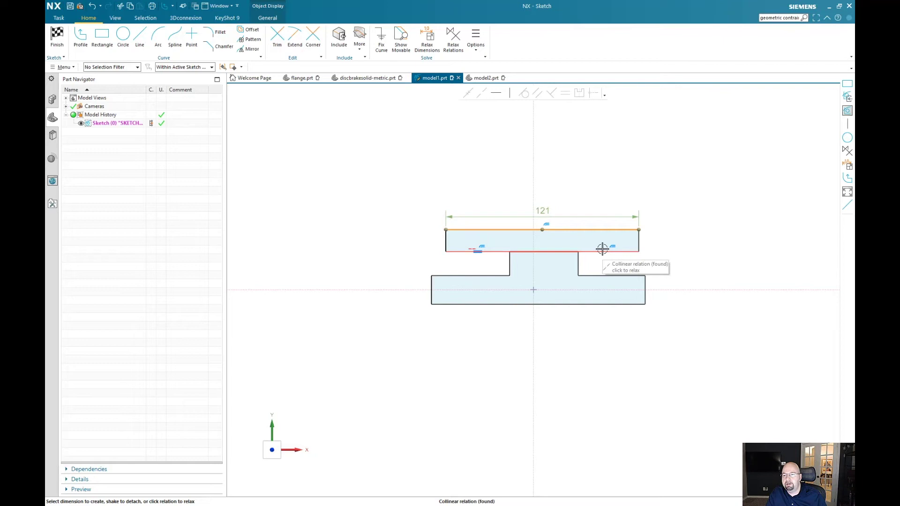
pyautogui.click(603, 249)
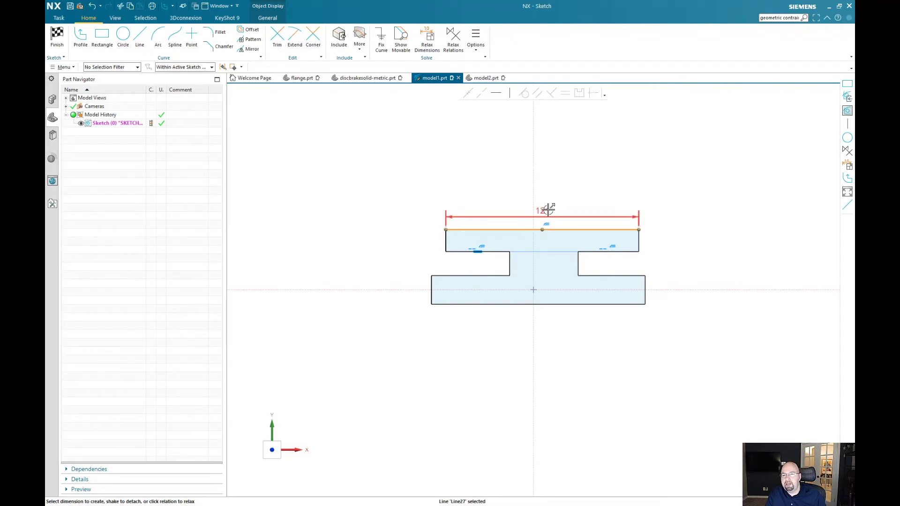
pyautogui.click(576, 229)
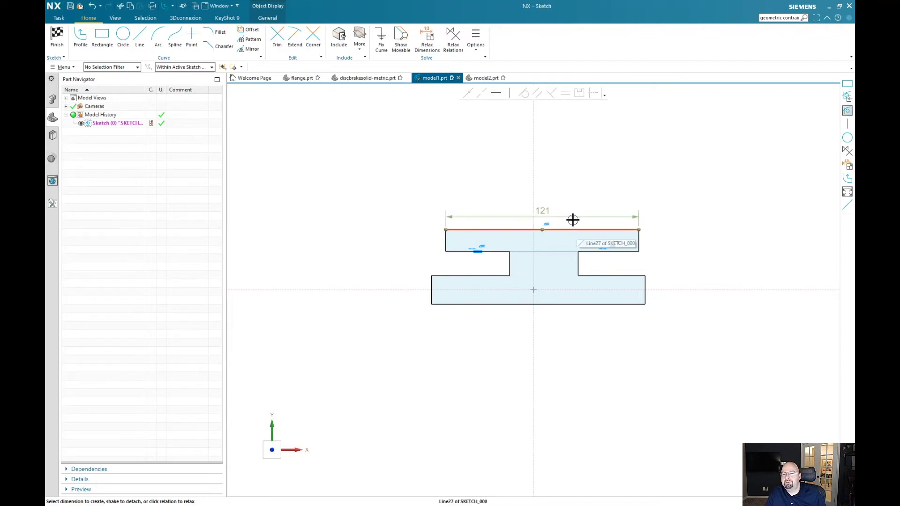
pyautogui.moveTo(583, 198); pyautogui.dragTo(573, 205)
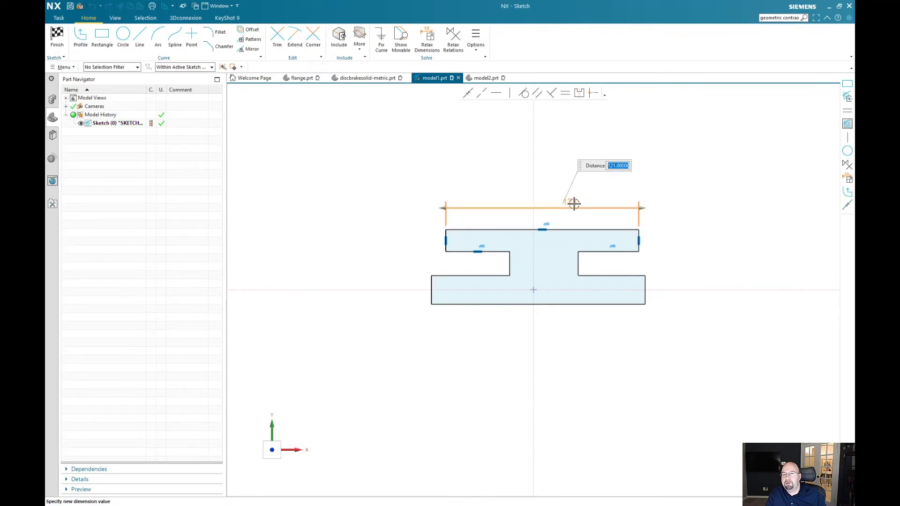
pyautogui.press('Escape')
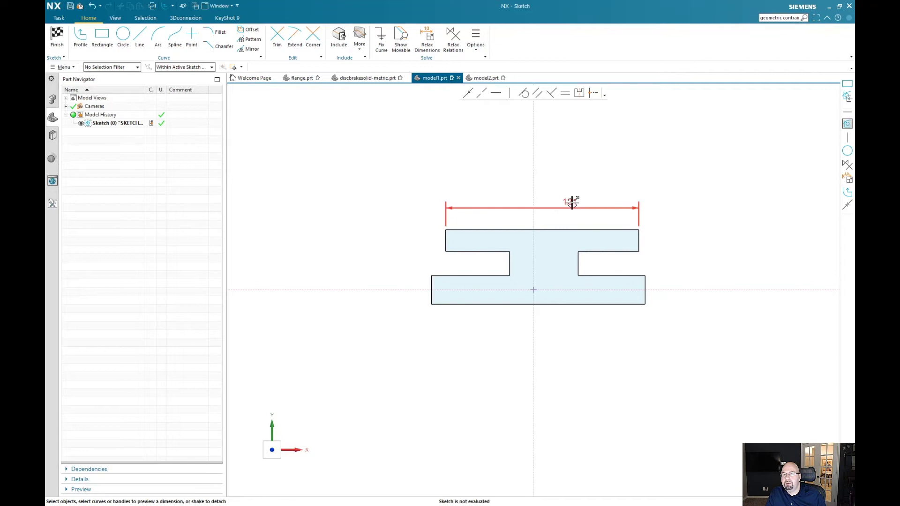
# Change the top bar width dimension from 121 to 120.
pyautogui.click(577, 203)
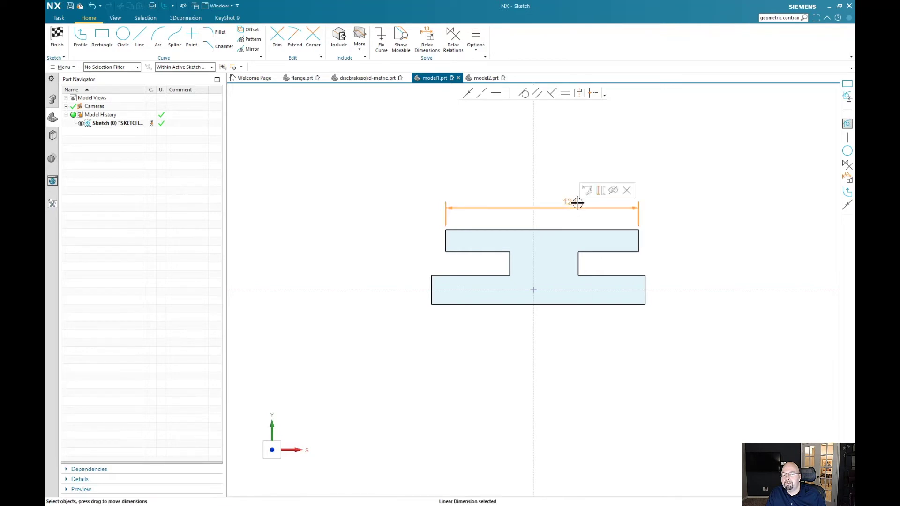
pyautogui.doubleClick(575, 202)
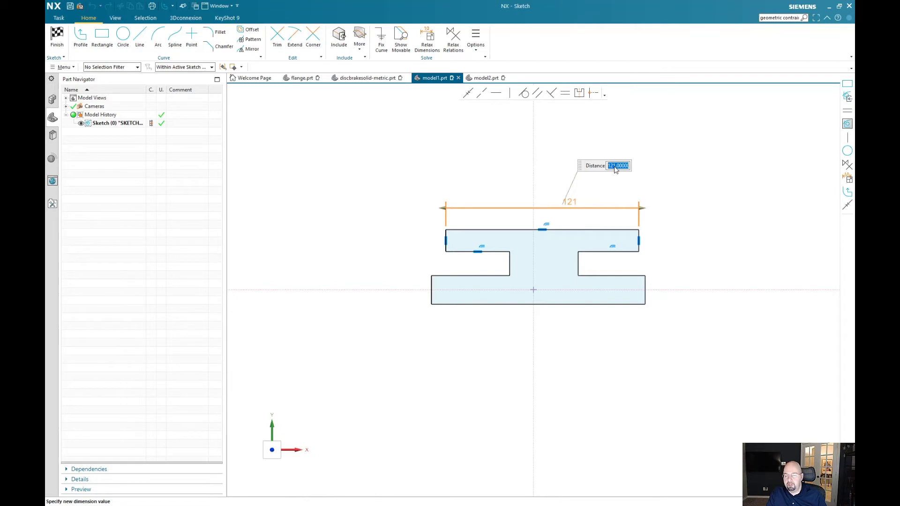
pyautogui.write('120')
pyautogui.press('Return')
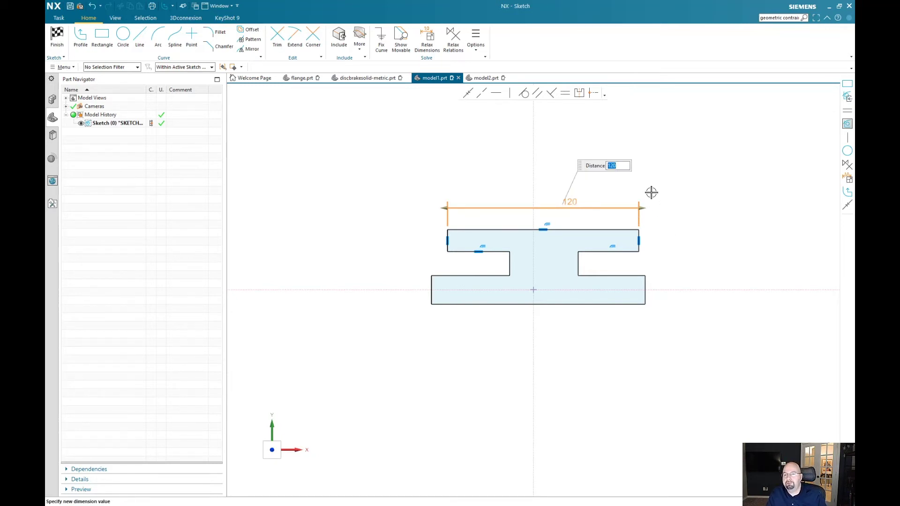
pyautogui.click(606, 191)
# Drag both ends of the top bar inward, narrowing its width to 107.
pyautogui.click(570, 203)
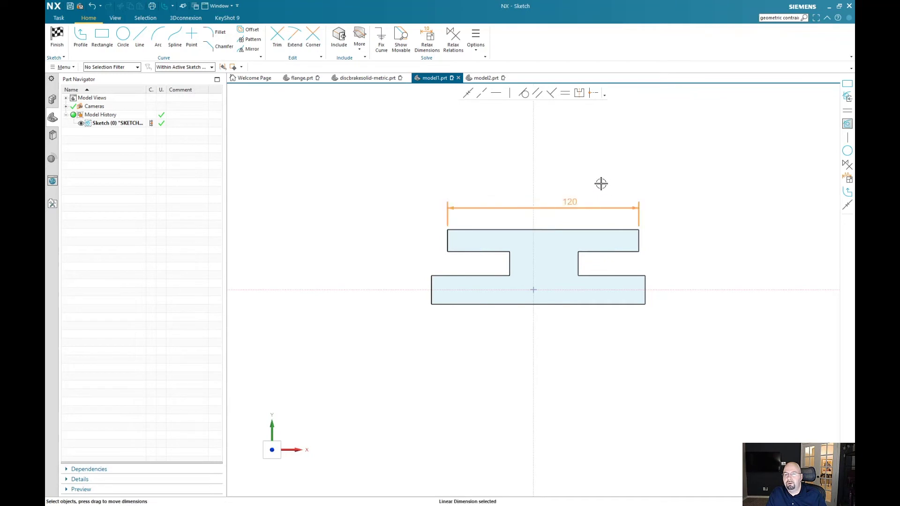
pyautogui.doubleClick(570, 205)
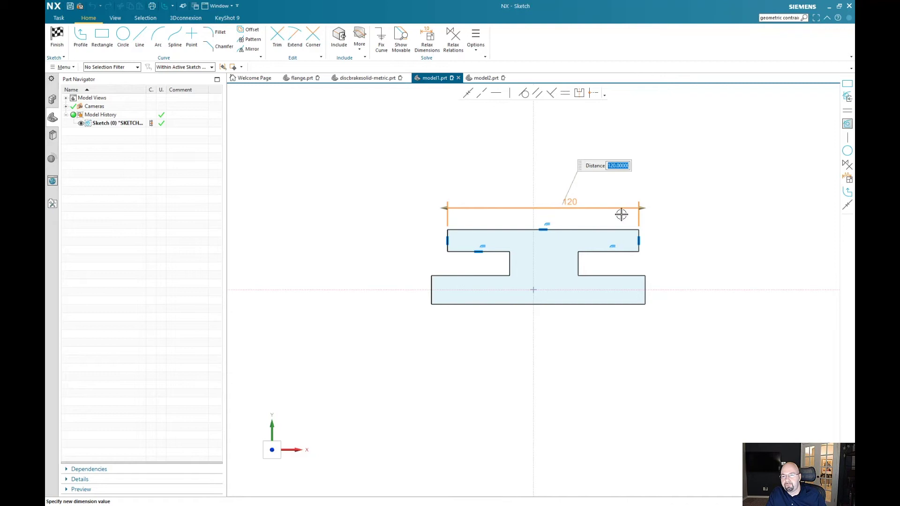
pyautogui.moveTo(644, 209)
pyautogui.mouseDown()
pyautogui.moveTo(609, 211)
pyautogui.moveTo(651, 218)
pyautogui.moveTo(634, 219)
pyautogui.mouseUp()
pyautogui.moveTo(446, 207)
pyautogui.mouseDown()
pyautogui.moveTo(482, 209)
pyautogui.moveTo(446, 213)
pyautogui.moveTo(457, 211)
pyautogui.mouseUp()
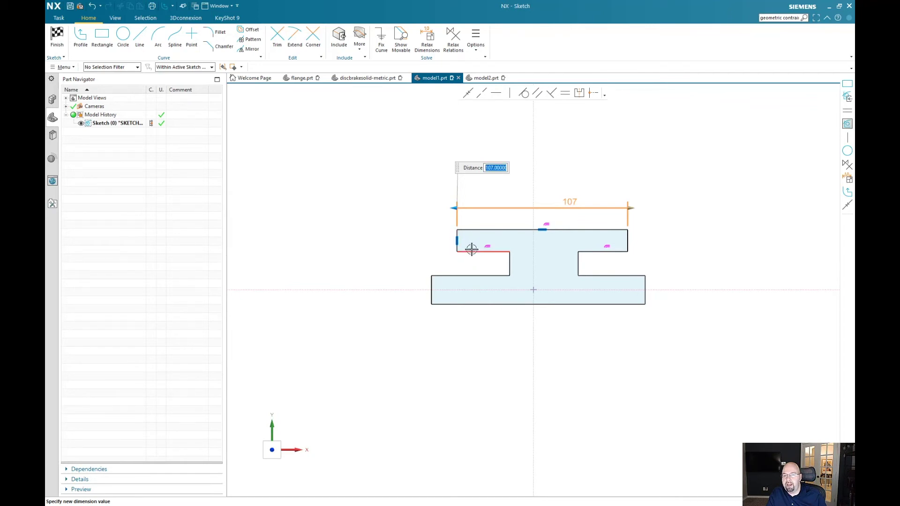
# Drag the left and right notch top edges upward using their offset and collinear relations.
pyautogui.moveTo(472, 249); pyautogui.dragTo(484, 268)
pyautogui.press('Escape')
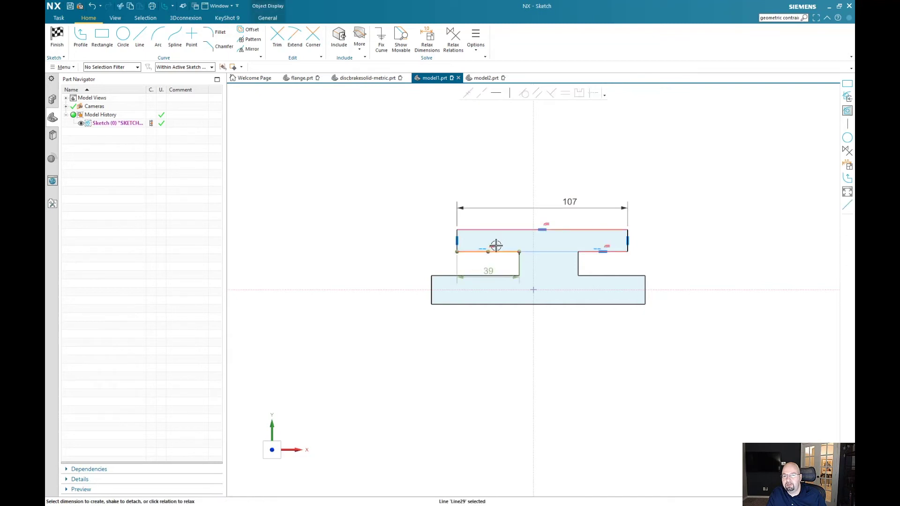
pyautogui.click(493, 246)
pyautogui.moveTo(503, 252)
pyautogui.mouseDown()
pyautogui.moveTo(500, 237)
pyautogui.moveTo(502, 245)
pyautogui.mouseUp()
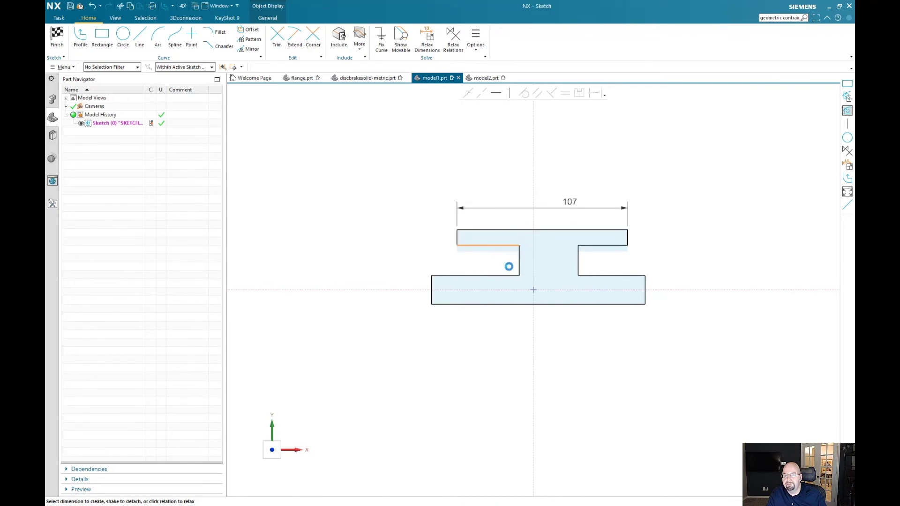
pyautogui.click(504, 245)
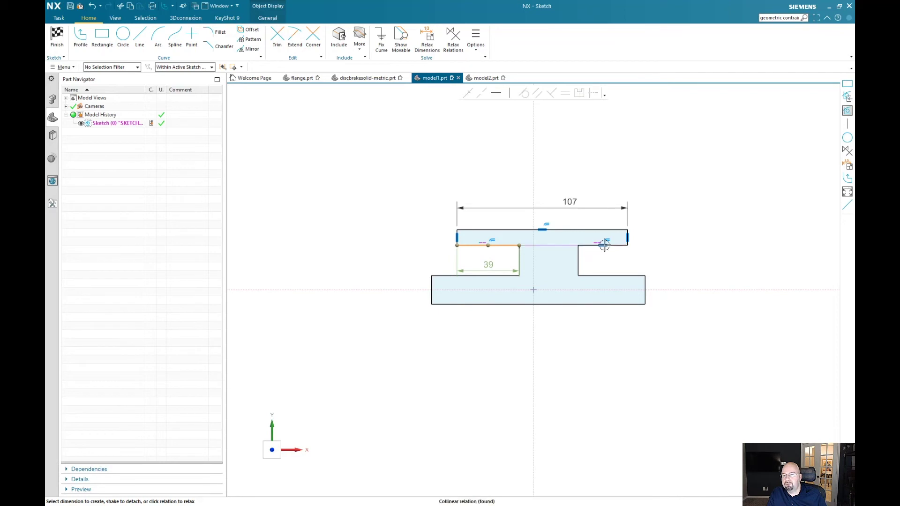
pyautogui.click(605, 245)
pyautogui.moveTo(618, 251)
pyautogui.mouseDown()
pyautogui.moveTo(586, 242)
pyautogui.moveTo(629, 243)
pyautogui.mouseUp()
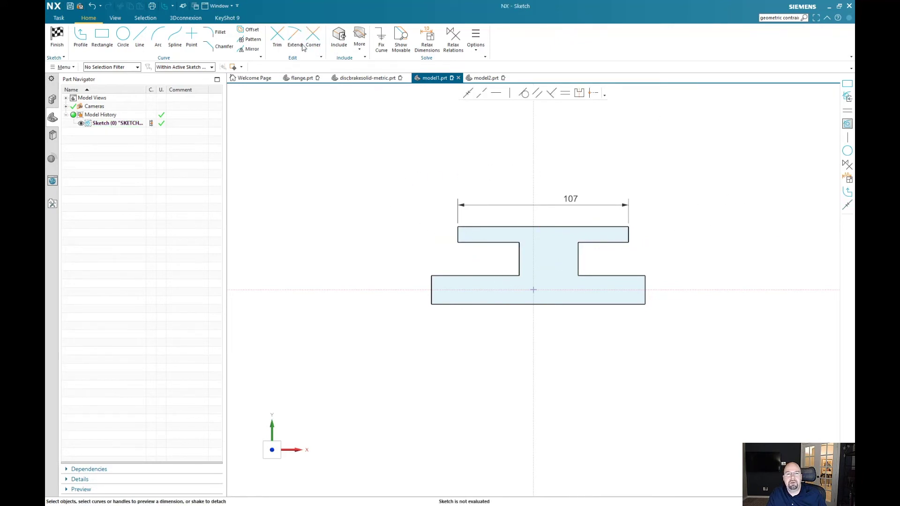
# Draw two concentric circles centred on the vertical axis above the bracket, the outer about Ø42.4.
pyautogui.scroll(-1, 396, 366)
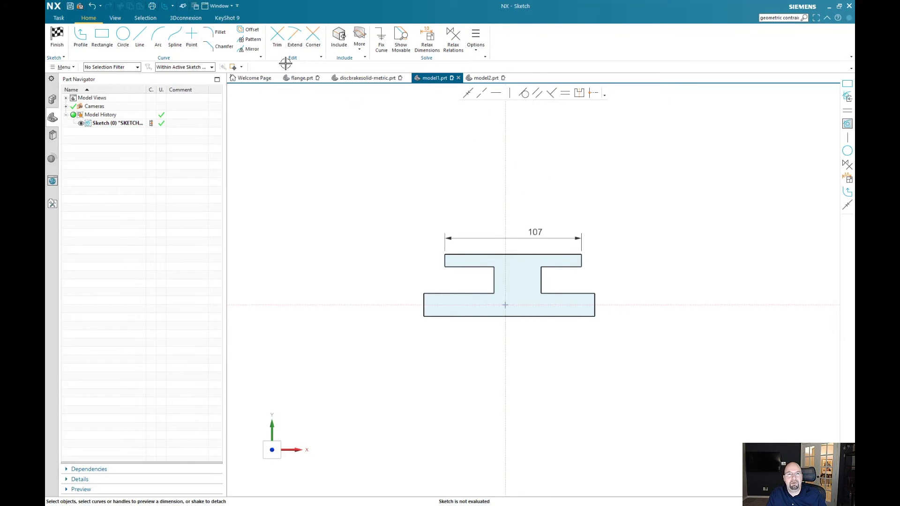
pyautogui.click(123, 34)
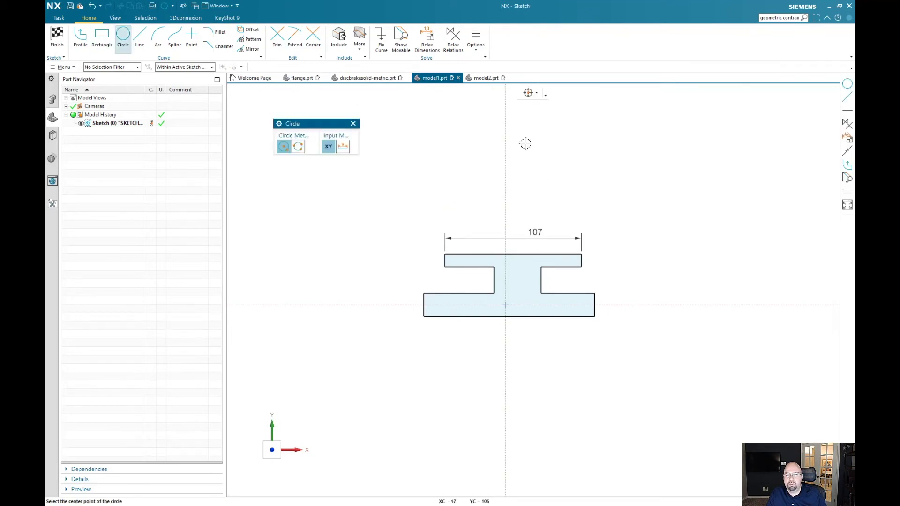
pyautogui.click(505, 114)
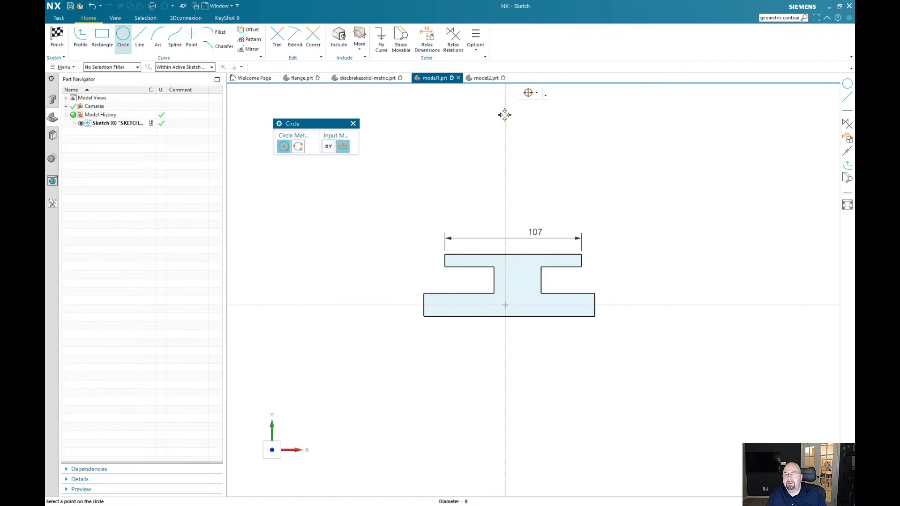
pyautogui.click(504, 138)
pyautogui.scroll(-2, 478, 136)
pyautogui.scroll(3, 505, 145)
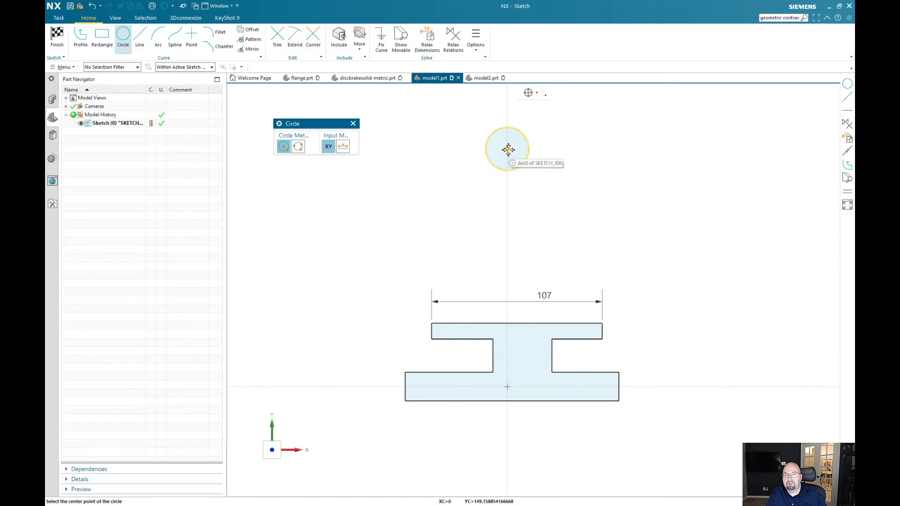
pyautogui.click(508, 150)
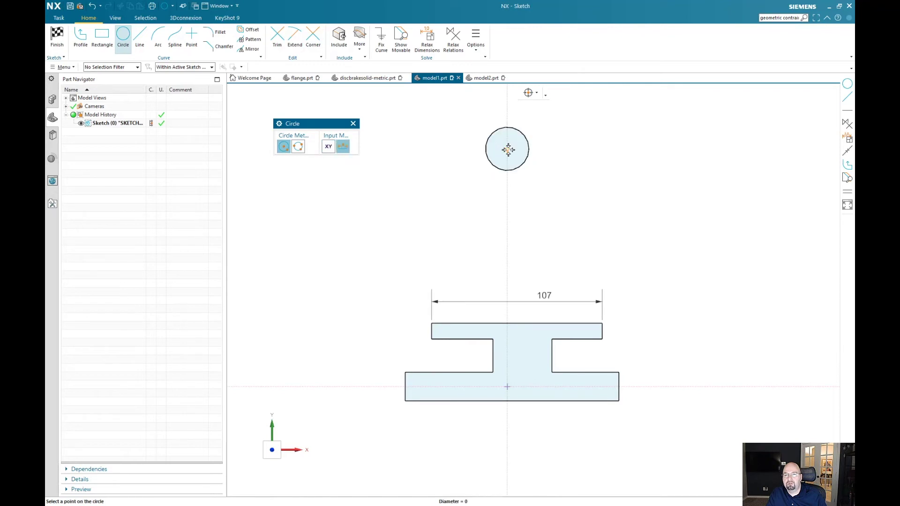
pyautogui.click(532, 174)
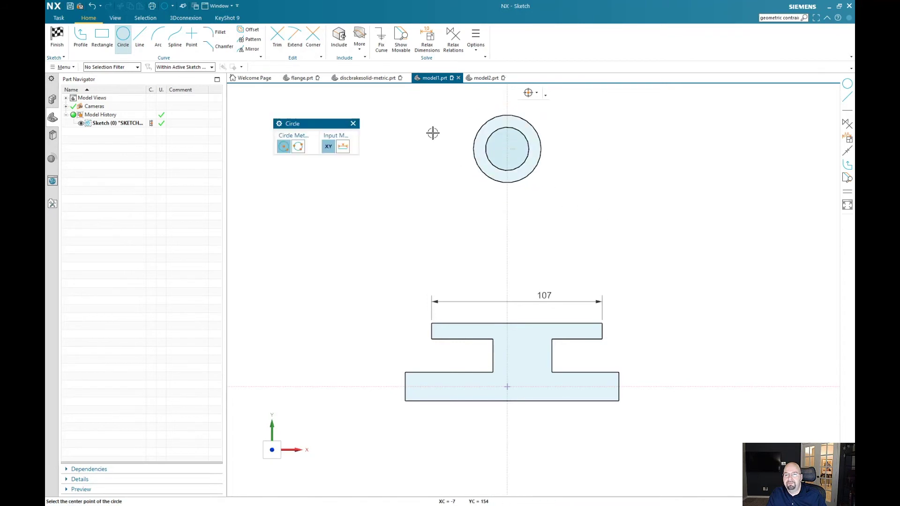
pyautogui.click(354, 124)
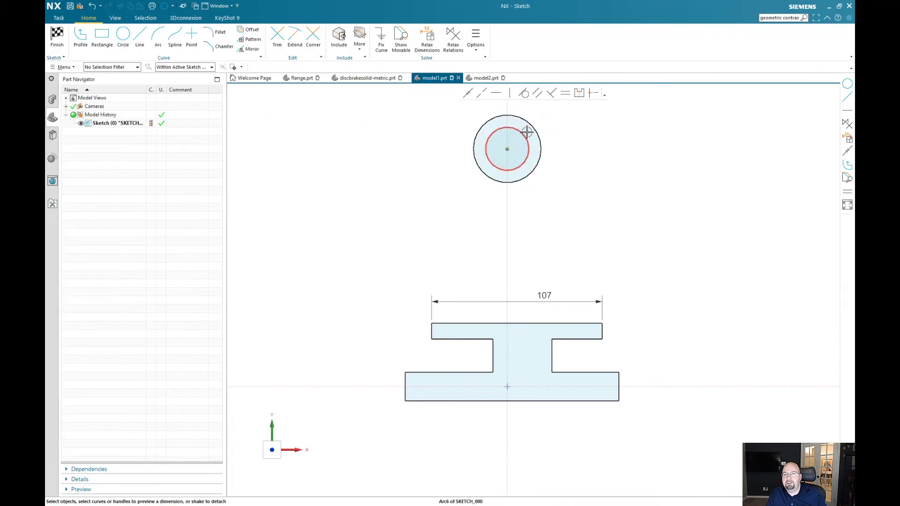
pyautogui.click(529, 123)
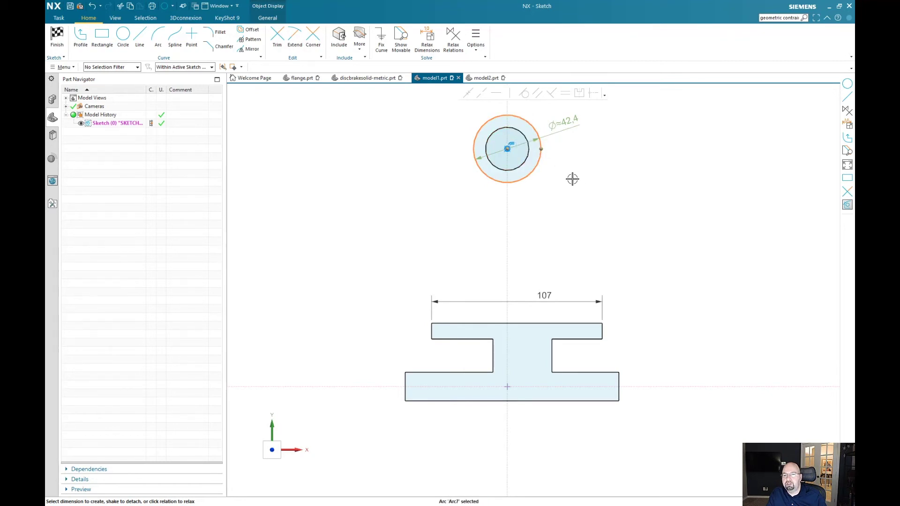
# Drag-resize the outer circle to about Ø48.5.
pyautogui.moveTo(544, 148)
pyautogui.mouseDown()
pyautogui.moveTo(555, 140)
pyautogui.moveTo(552, 159)
pyautogui.moveTo(539, 159)
pyautogui.moveTo(561, 155)
pyautogui.moveTo(545, 169)
pyautogui.moveTo(539, 161)
pyautogui.moveTo(559, 150)
pyautogui.moveTo(543, 151)
pyautogui.mouseUp()
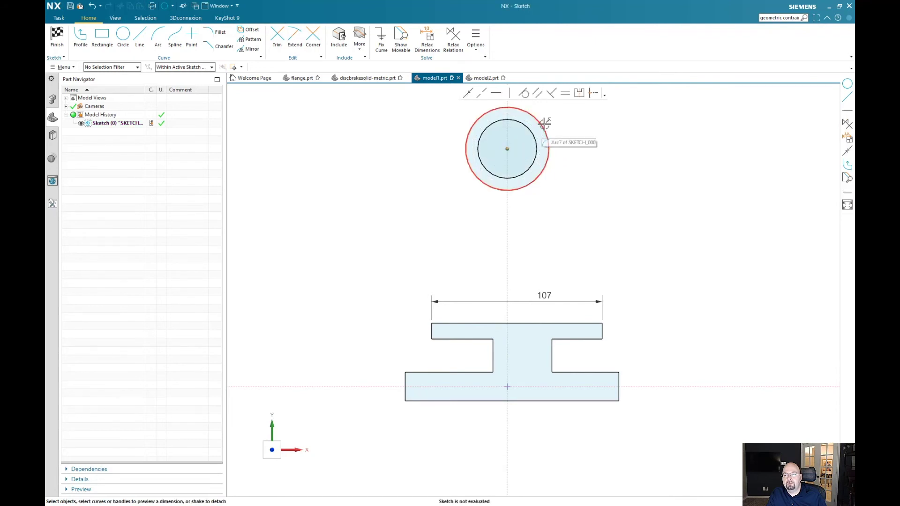
pyautogui.click(548, 131)
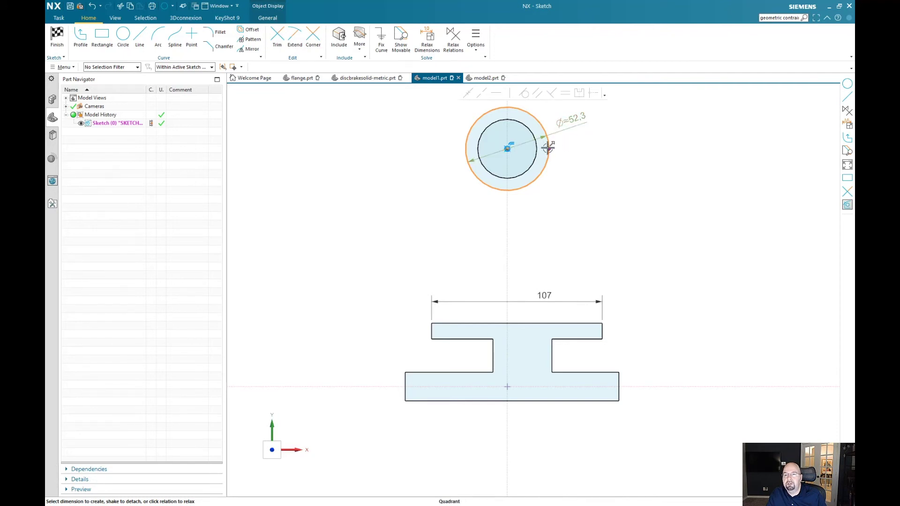
pyautogui.moveTo(548, 149)
pyautogui.mouseDown()
pyautogui.moveTo(564, 148)
pyautogui.moveTo(544, 162)
pyautogui.moveTo(563, 151)
pyautogui.moveTo(550, 158)
pyautogui.mouseUp()
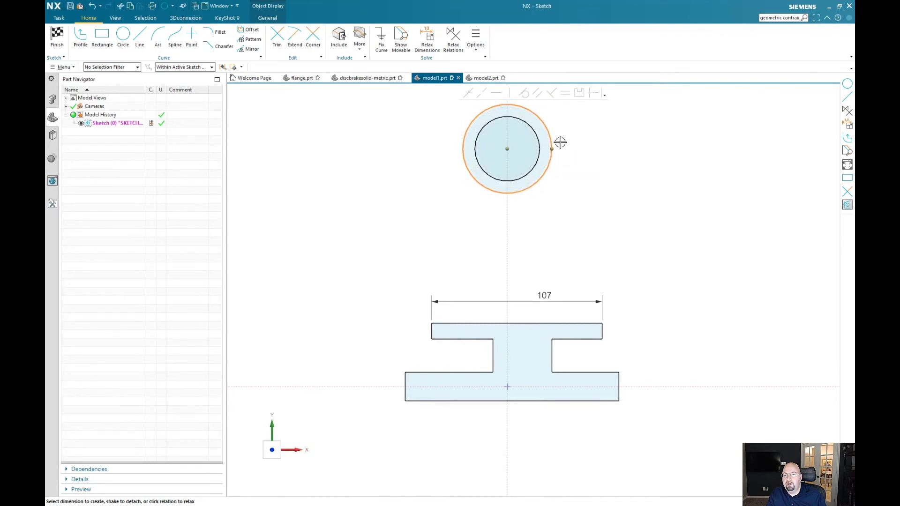
pyautogui.click(567, 187)
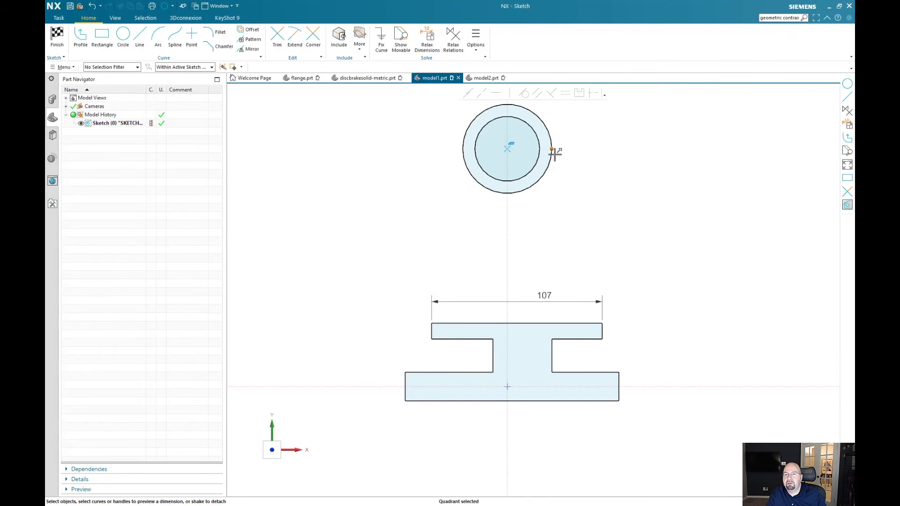
# Dimension the outer circle's diameter at 56 and reposition the Ø56 label.
pyautogui.click(545, 127)
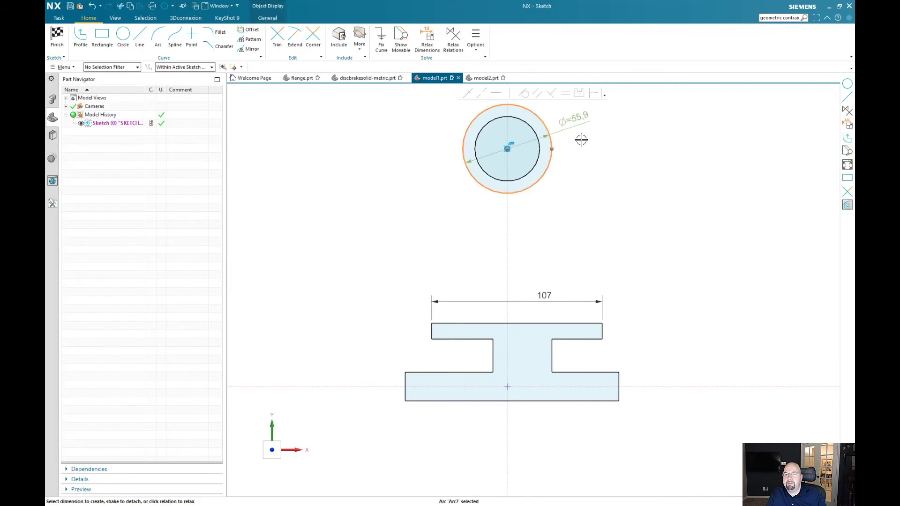
pyautogui.click(577, 121)
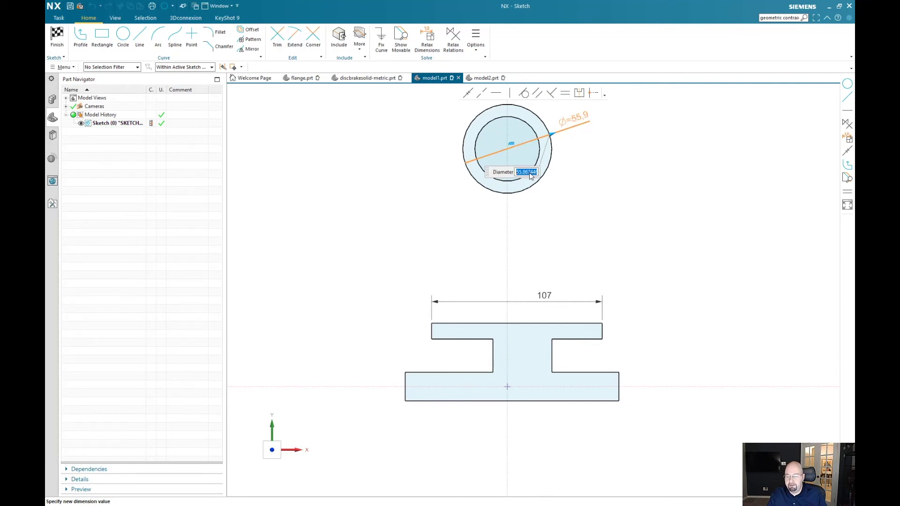
pyautogui.write('56')
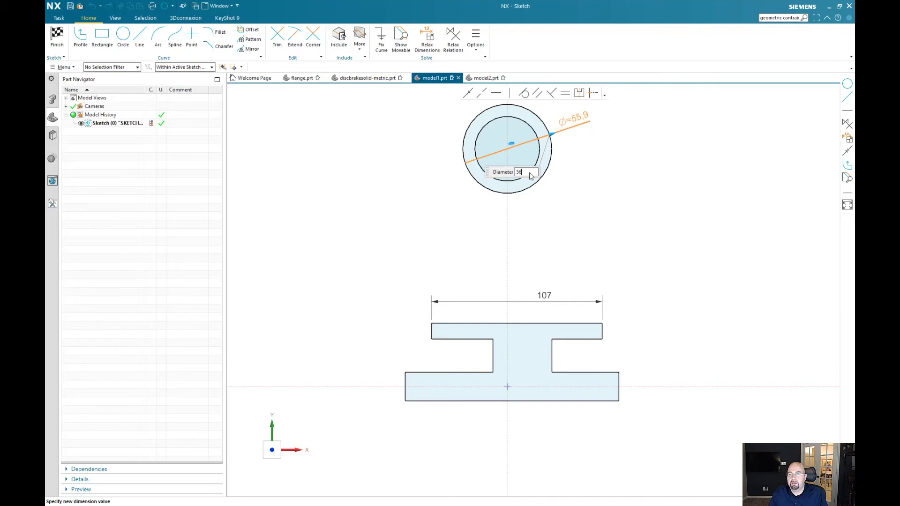
pyautogui.press('Return')
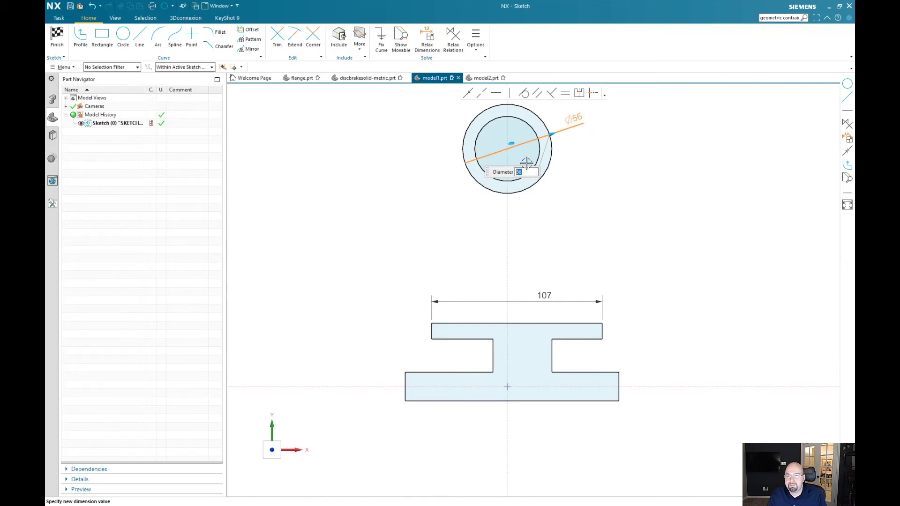
pyautogui.click(568, 150)
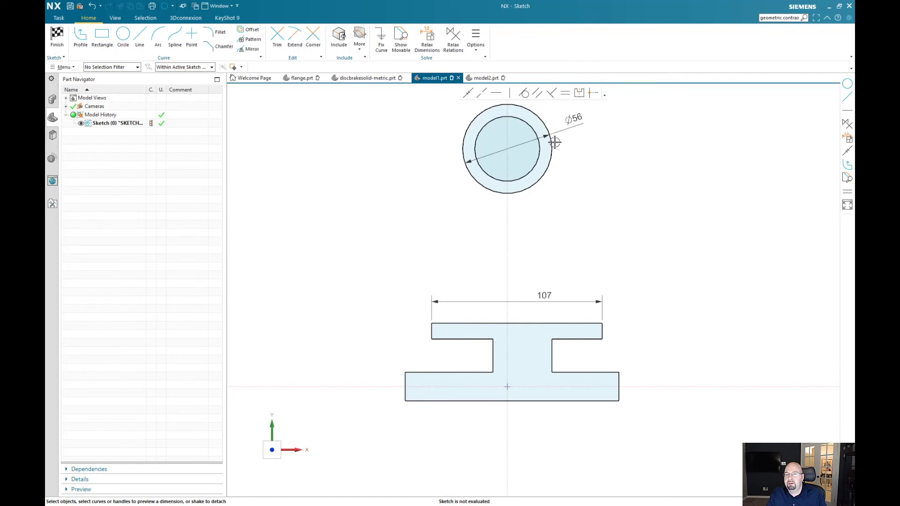
pyautogui.moveTo(555, 142)
pyautogui.mouseDown()
pyautogui.moveTo(580, 154)
pyautogui.moveTo(569, 150)
pyautogui.moveTo(570, 125)
pyautogui.moveTo(585, 159)
pyautogui.mouseUp()
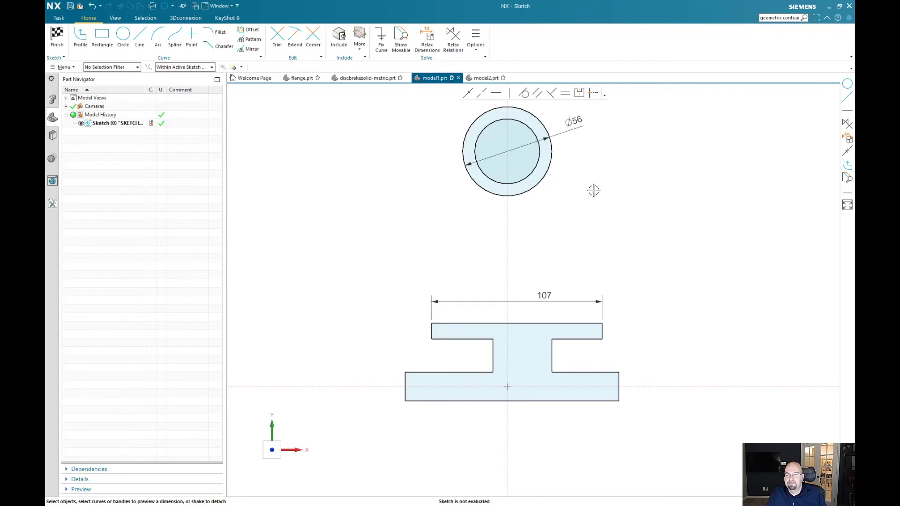
# Draw left and right lines tangent to the Ø56 circle down to the top bar's edge.
pyautogui.click(139, 38)
pyautogui.click(462, 148)
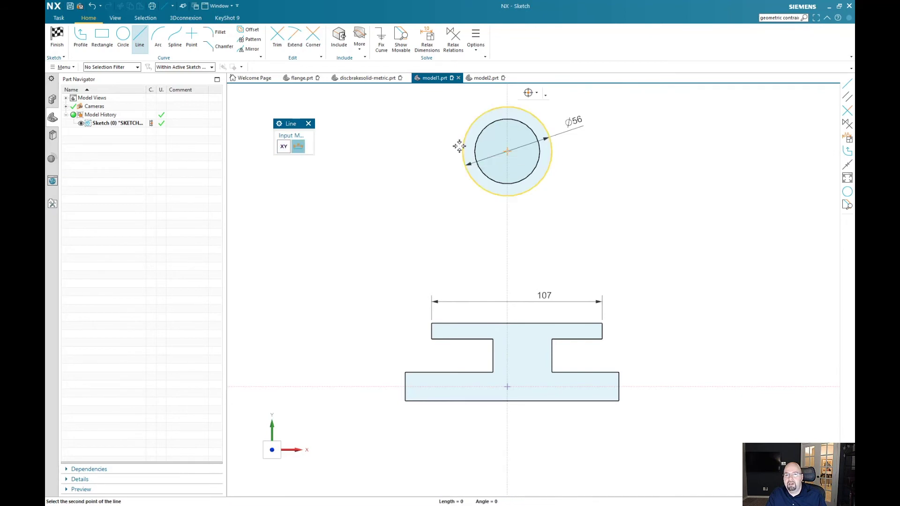
pyautogui.click(138, 43)
pyautogui.click(138, 46)
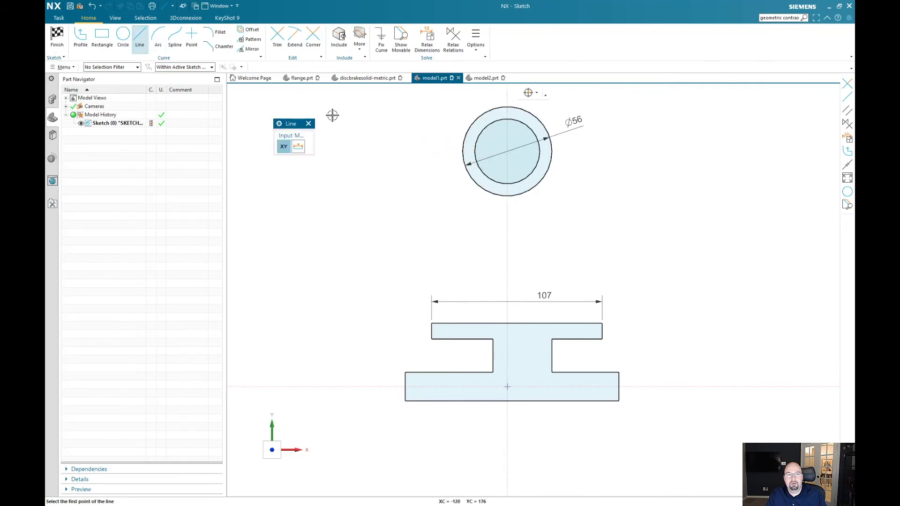
pyautogui.click(464, 145)
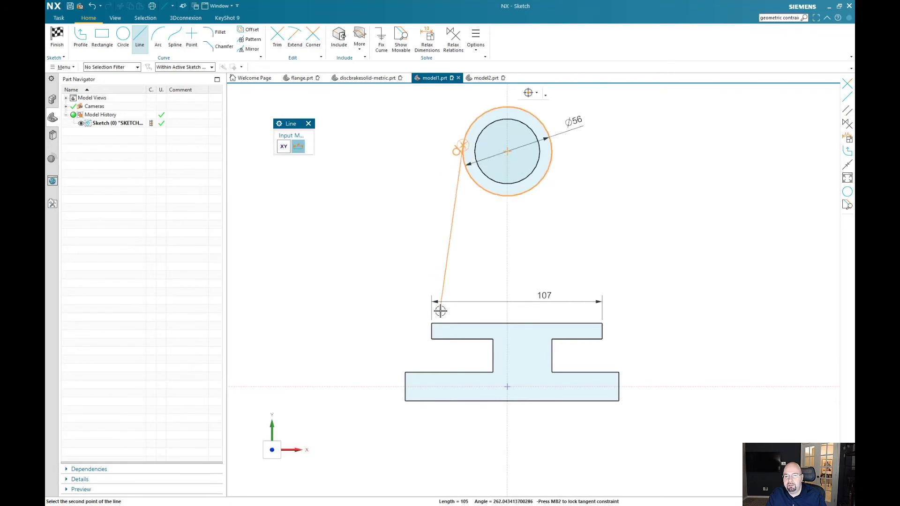
pyautogui.click(453, 323)
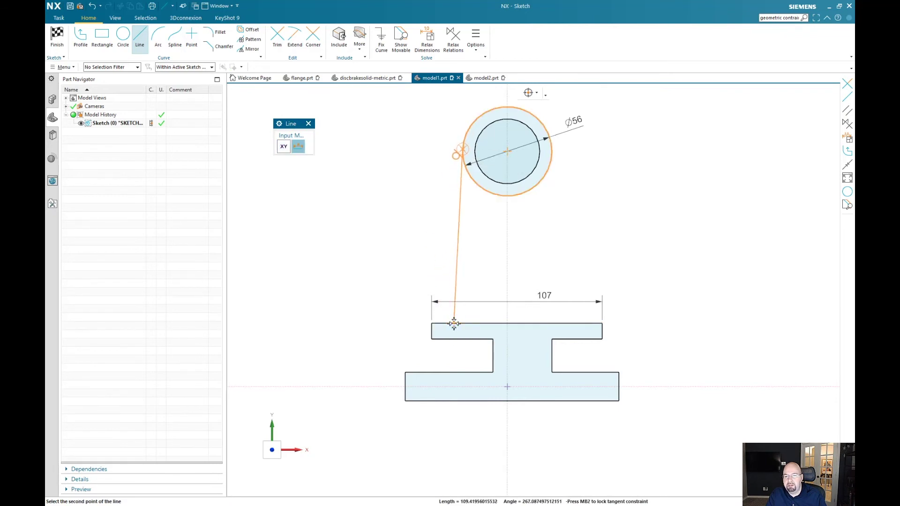
pyautogui.click(555, 149)
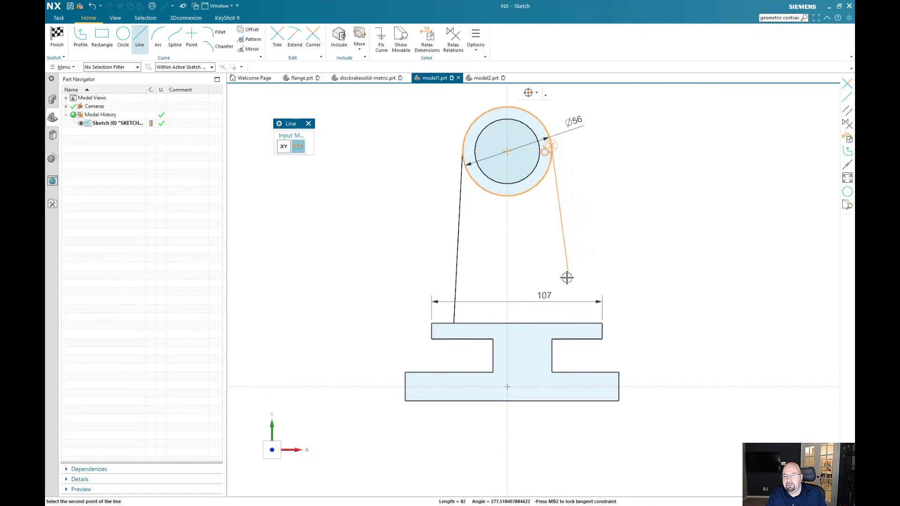
pyautogui.click(577, 323)
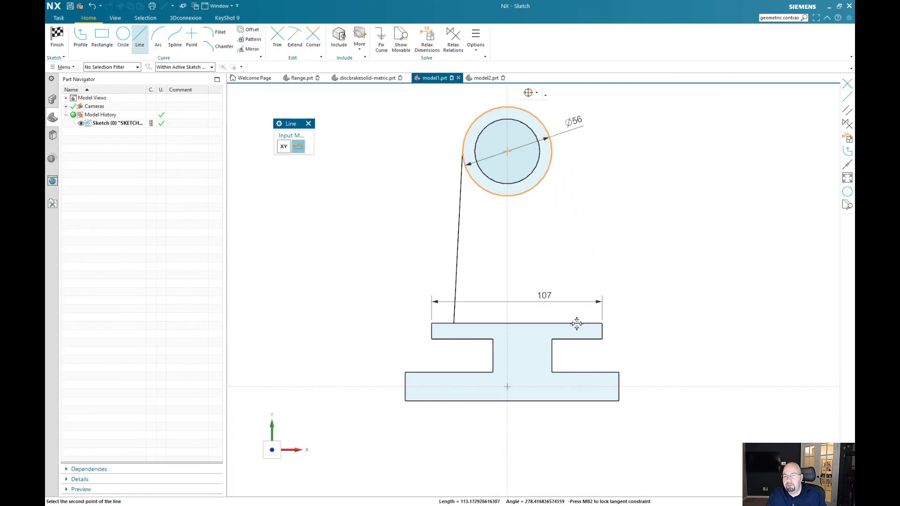
pyautogui.click(308, 124)
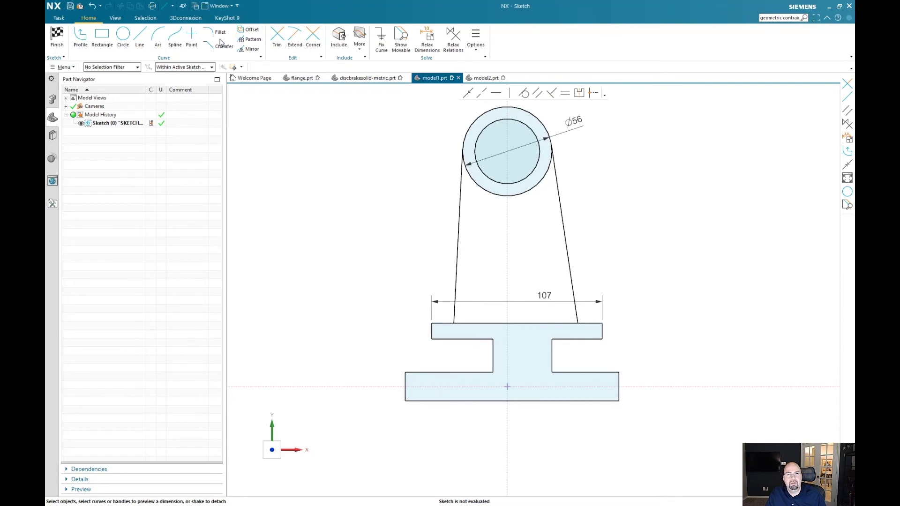
# Try a drag-trim through the circles, then undo the unwanted result.
pyautogui.click(277, 35)
pyautogui.moveTo(497, 165); pyautogui.dragTo(491, 228)
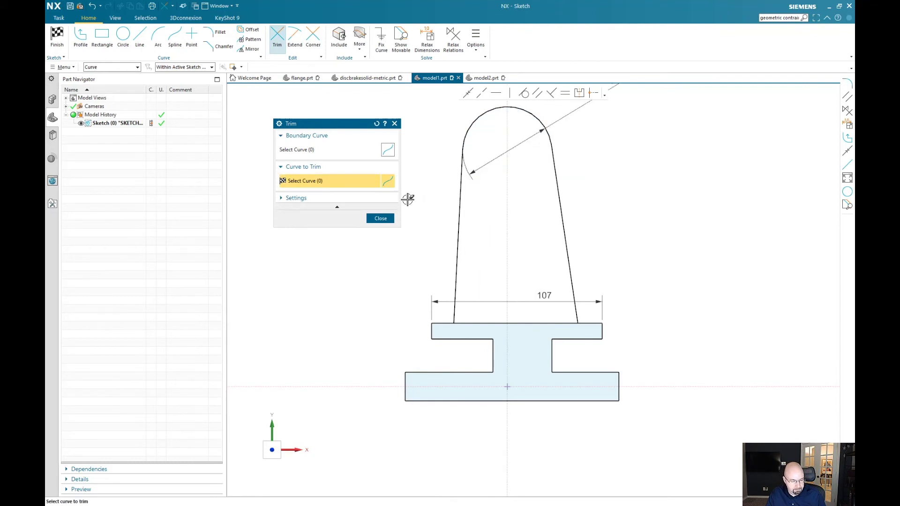
pyautogui.hotkey('ctrl', 'z')
pyautogui.hotkey('ctrl', 'z')
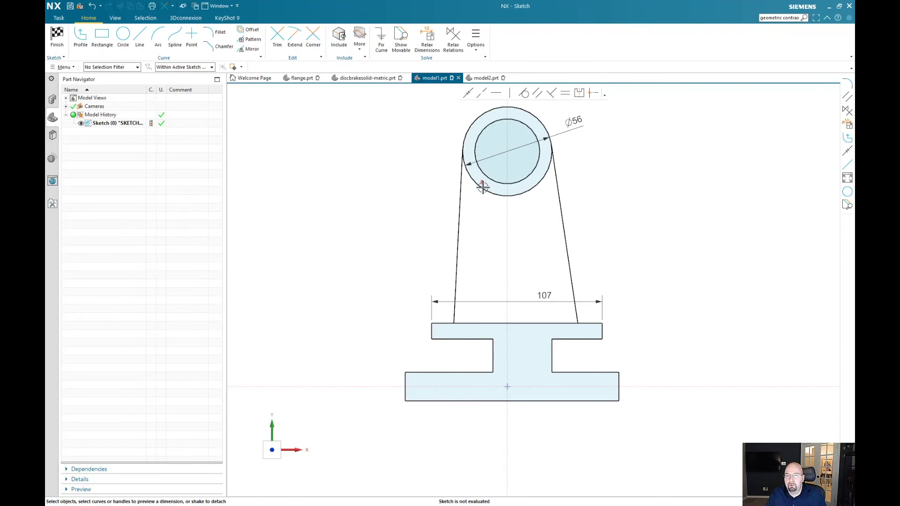
# Trim away the outer circle's lower arc and the top-edge segment between the arm lines.
pyautogui.click(277, 39)
pyautogui.click(495, 194)
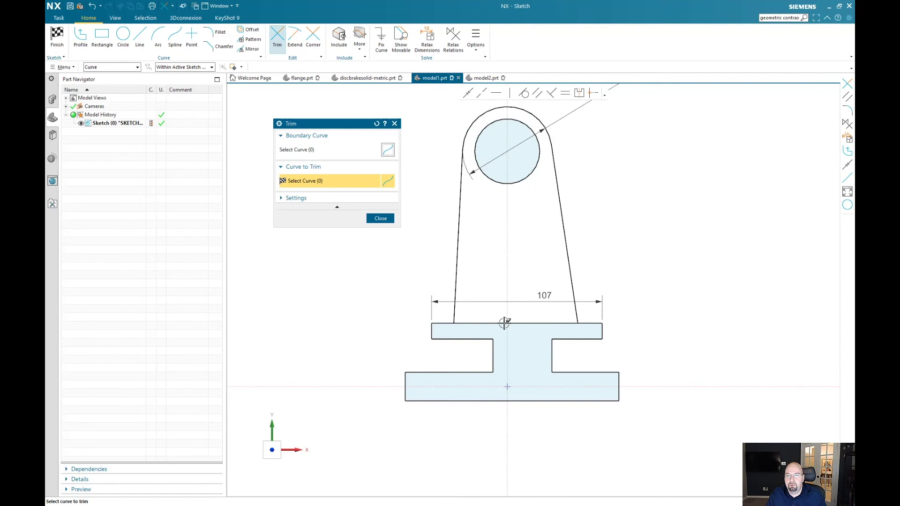
pyautogui.click(477, 323)
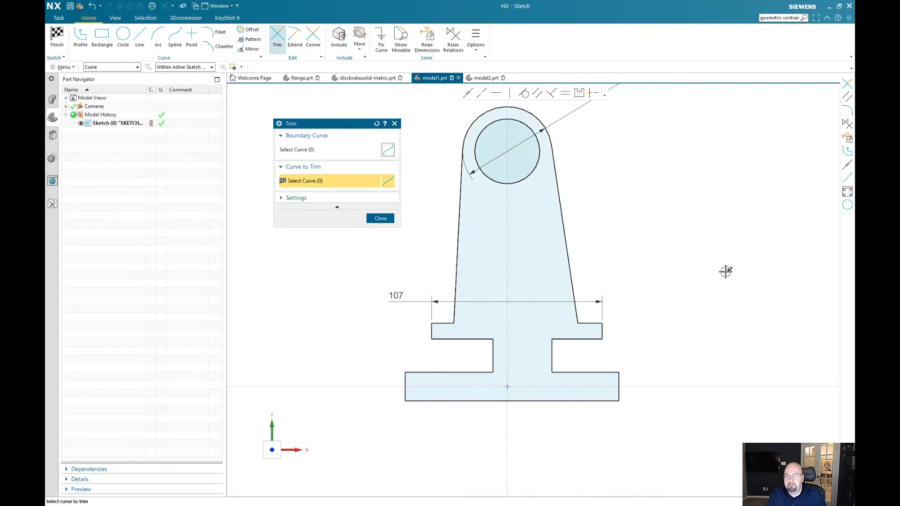
pyautogui.click(381, 218)
pyautogui.scroll(-1, 428, 296)
pyautogui.moveTo(597, 131); pyautogui.dragTo(546, 135)
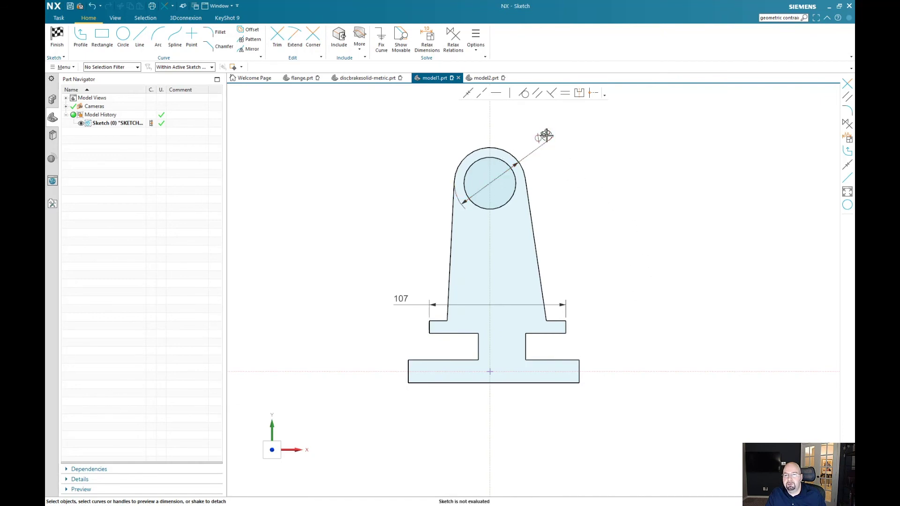
# Move the Ø56 label aside and dimension the ring centre to the top bar's edge at 120.
pyautogui.moveTo(547, 135); pyautogui.dragTo(570, 147)
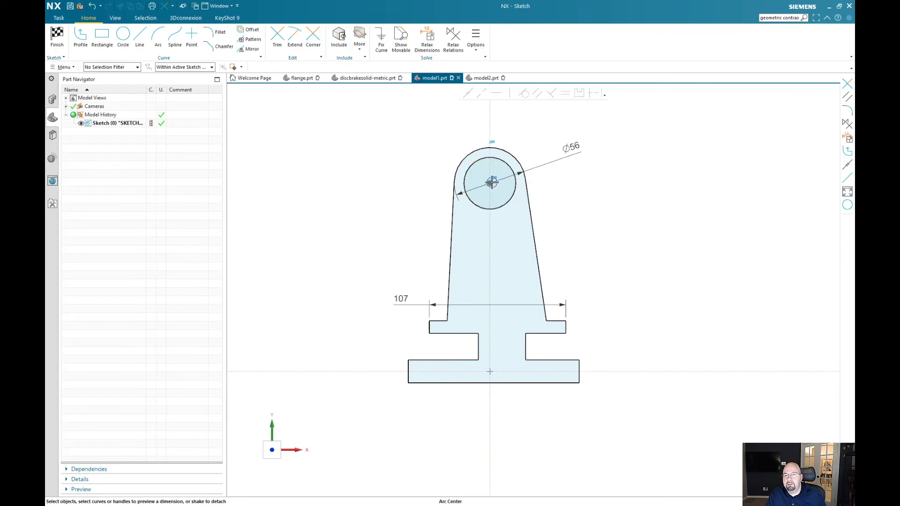
pyautogui.click(490, 182)
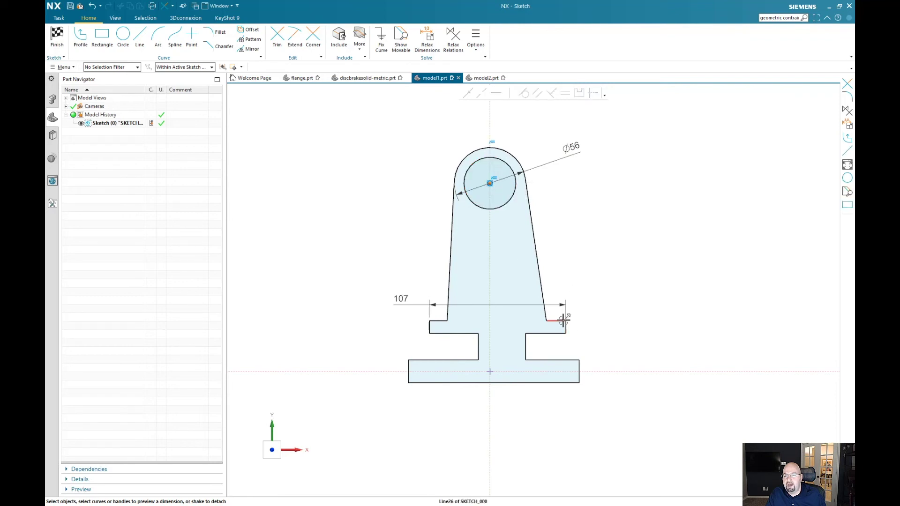
pyautogui.click(559, 321)
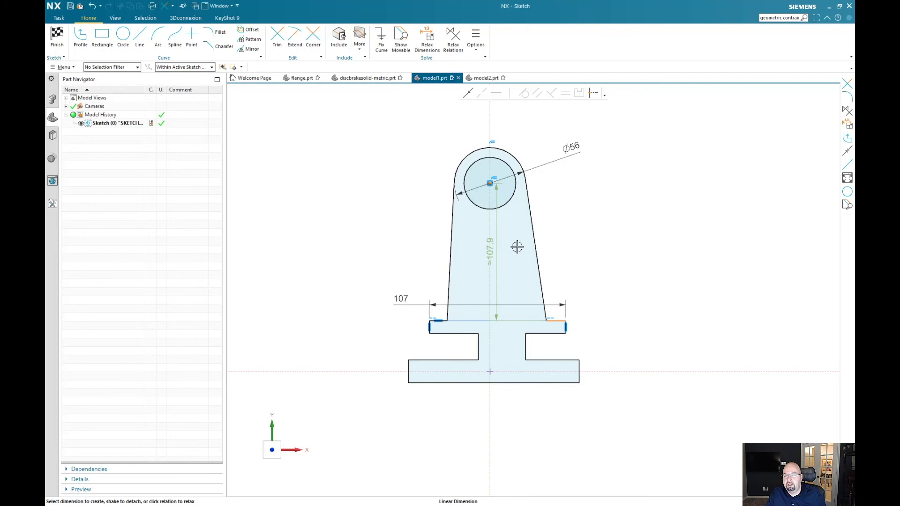
pyautogui.click(601, 249)
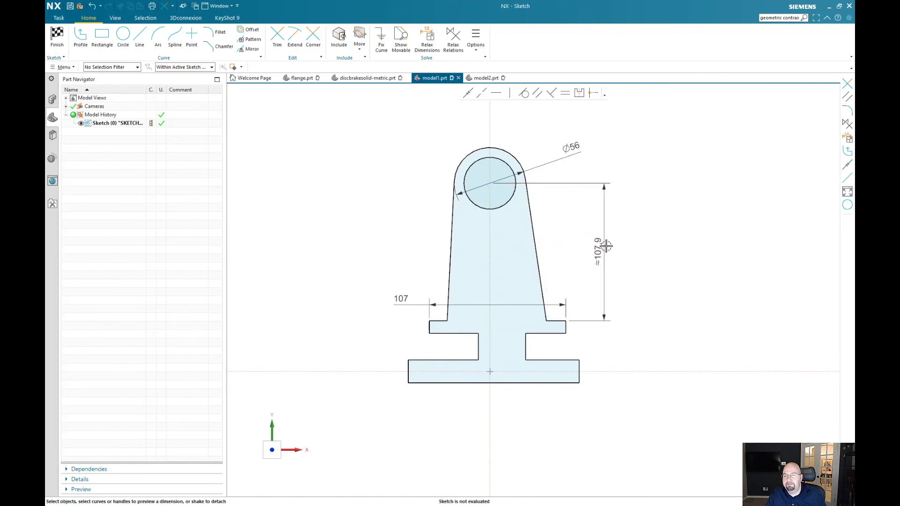
pyautogui.doubleClick(599, 249)
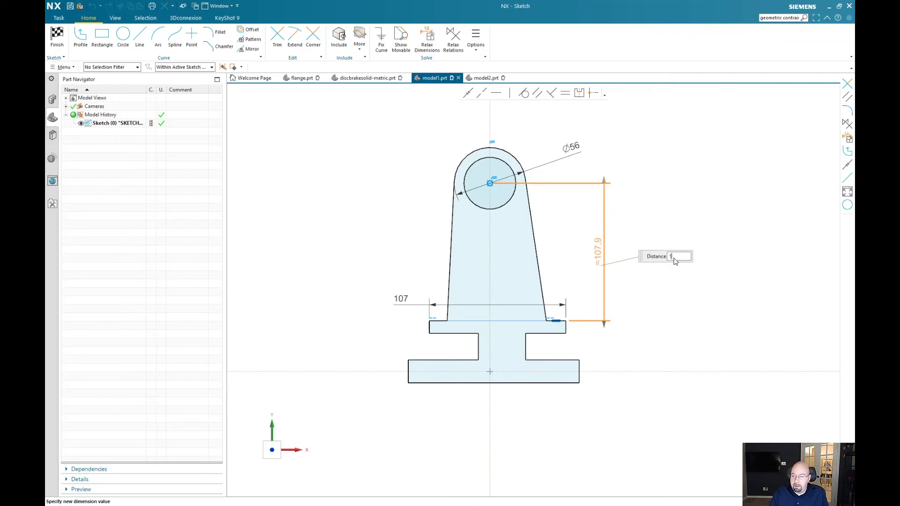
pyautogui.write('120')
pyautogui.press('Return')
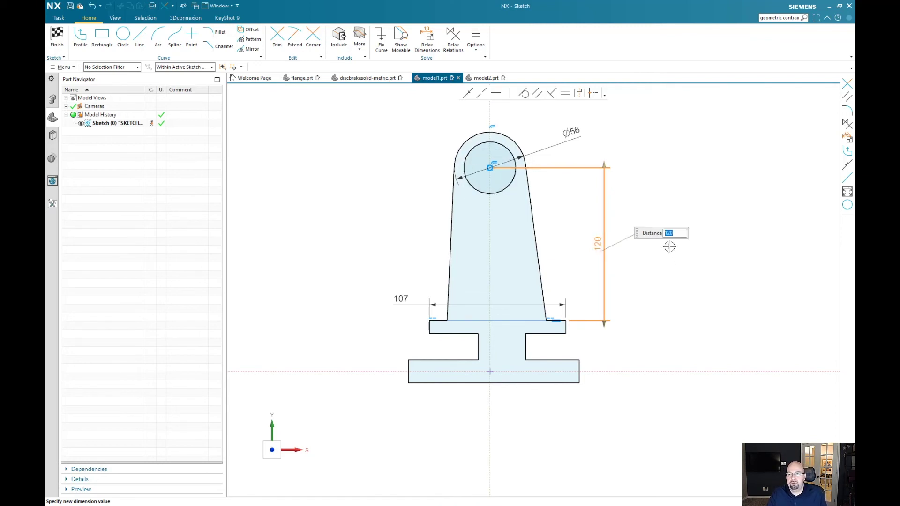
pyautogui.click(382, 176)
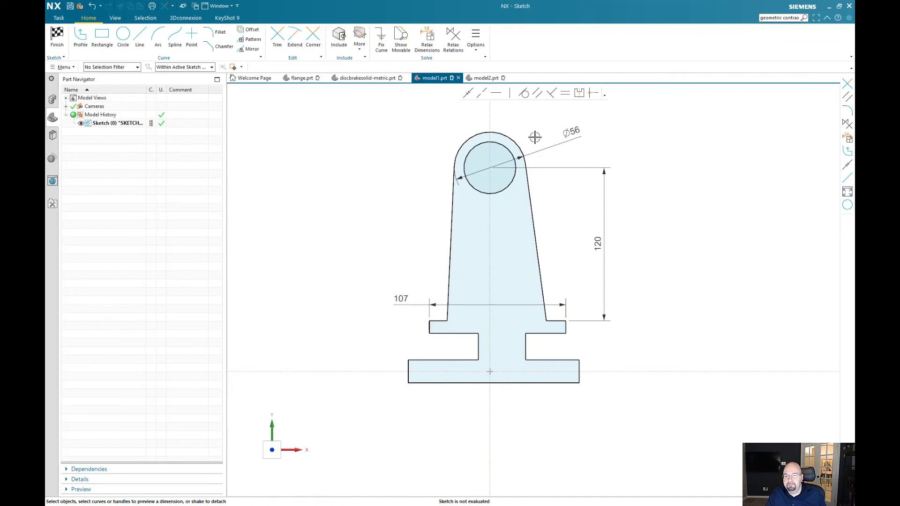
# Select the ring's outer arc and inner circle, relax relations, and shift the ring slightly.
pyautogui.click(511, 140)
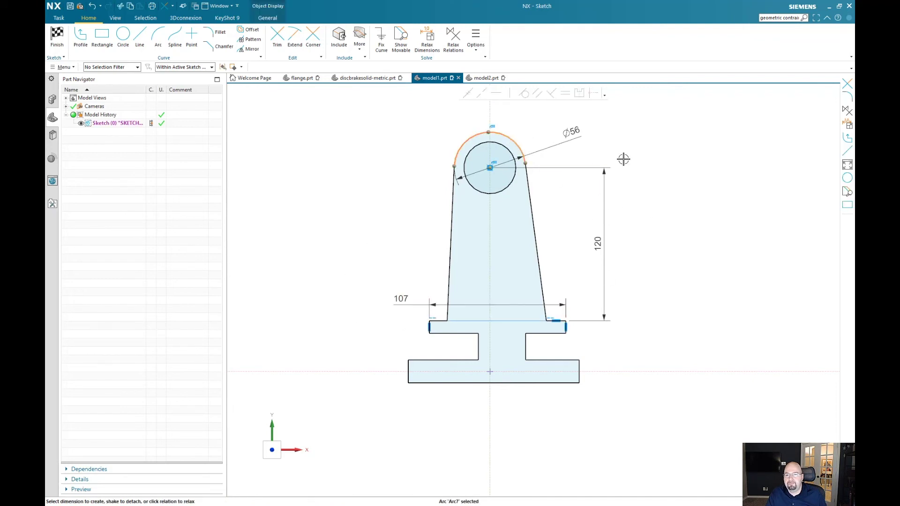
pyautogui.click(639, 139)
pyautogui.click(498, 132)
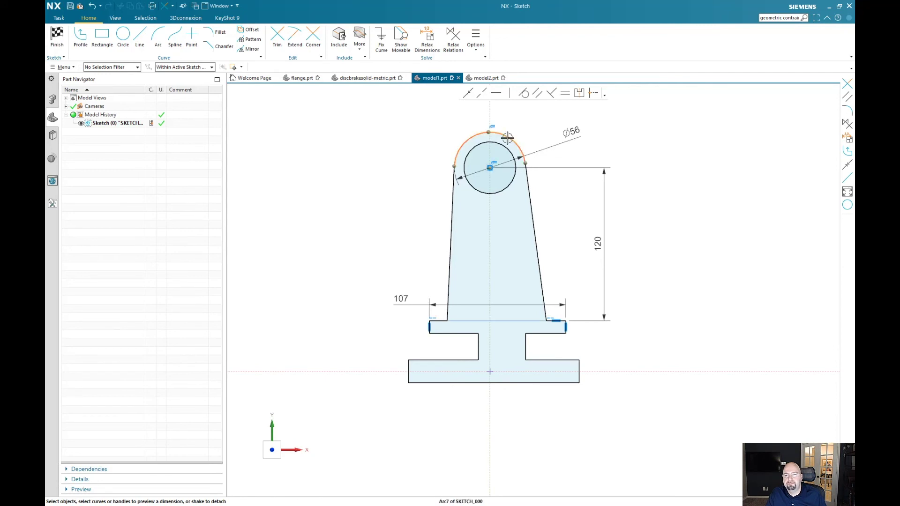
pyautogui.click(516, 104)
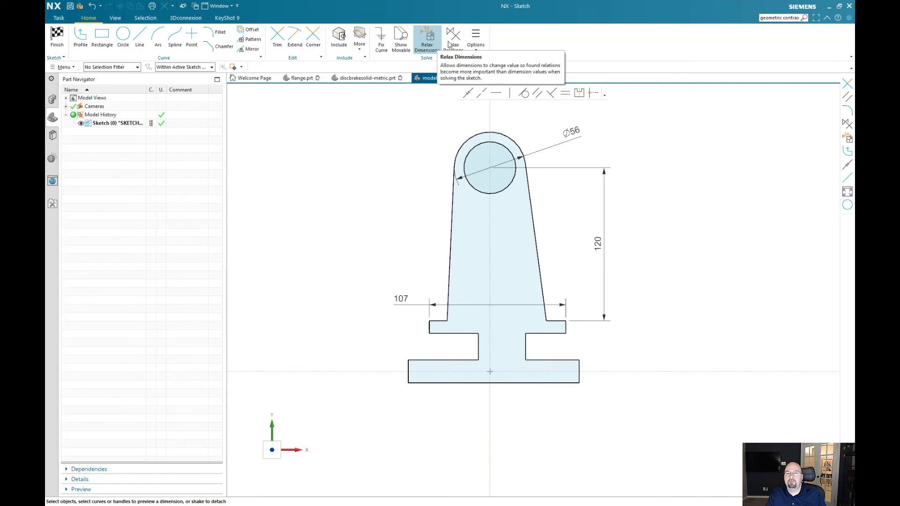
pyautogui.click(515, 141)
pyautogui.click(499, 145)
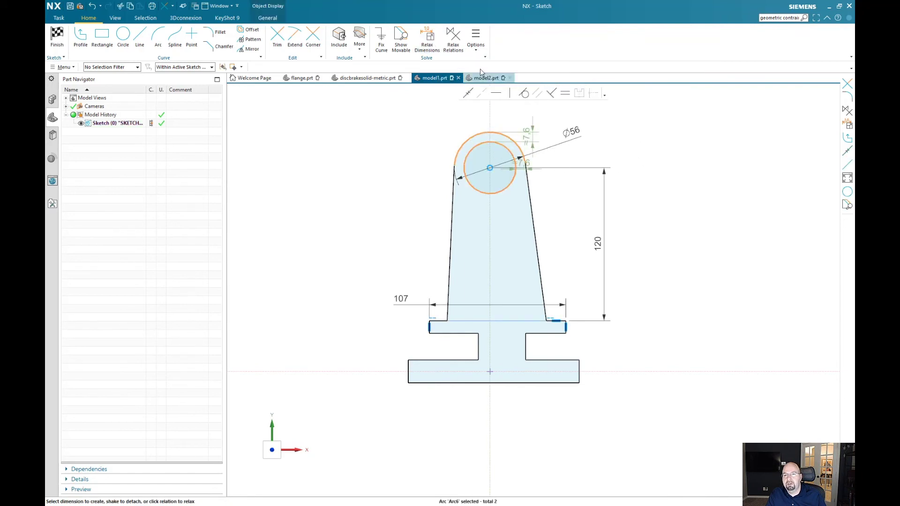
pyautogui.click(453, 42)
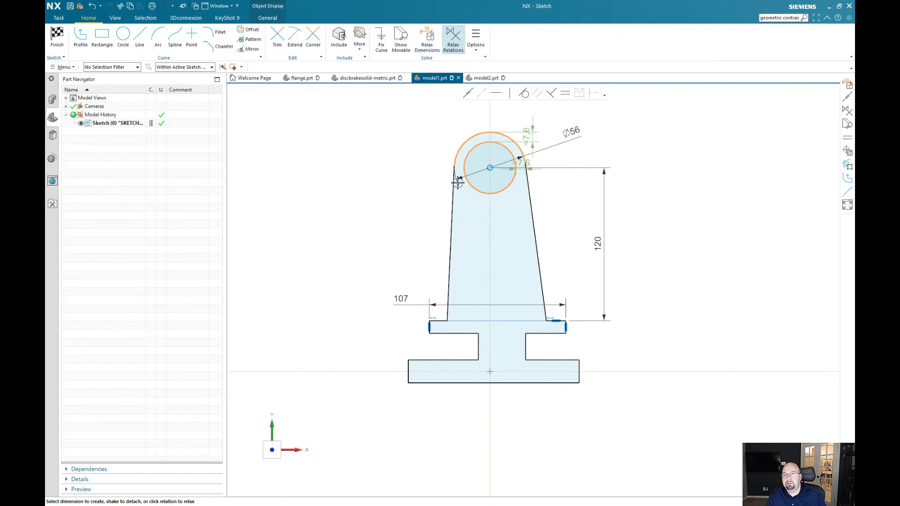
pyautogui.moveTo(494, 138); pyautogui.dragTo(432, 136)
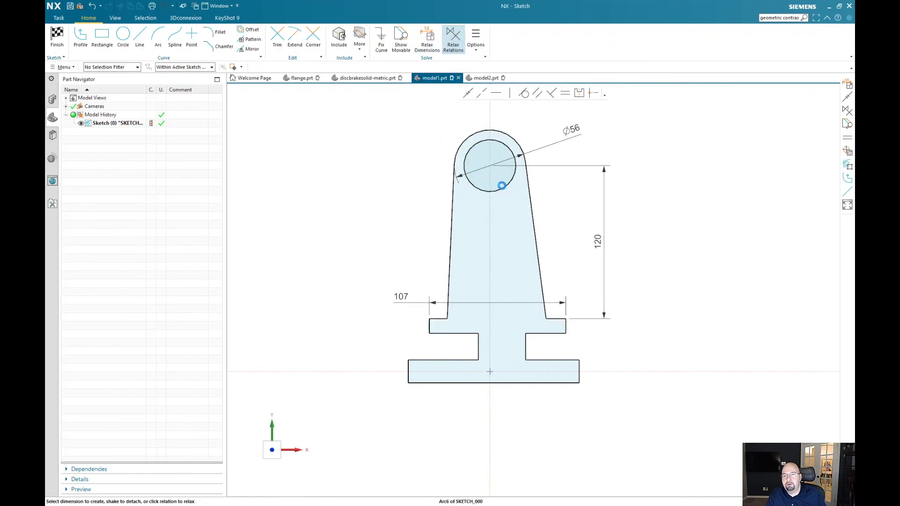
# Drag the inner circle smaller to thicken the ring wall around the hole.
pyautogui.click(502, 185)
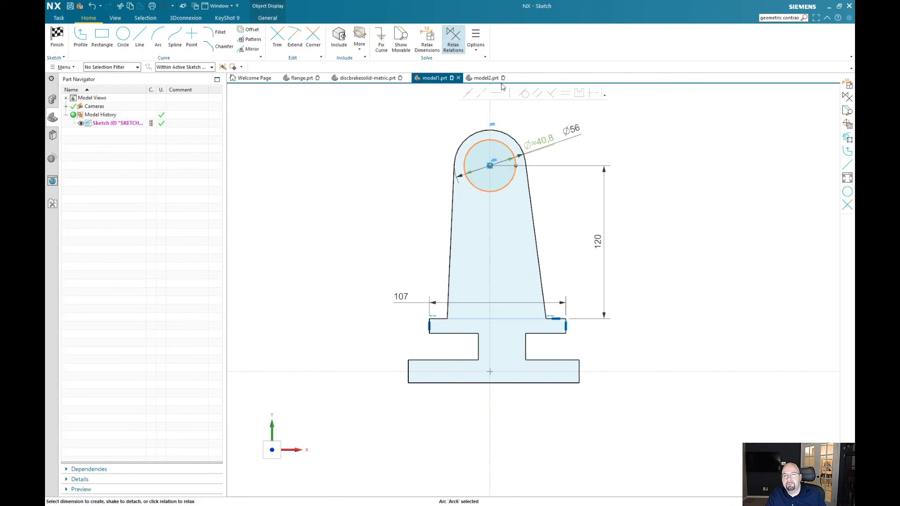
pyautogui.moveTo(515, 167); pyautogui.dragTo(505, 149)
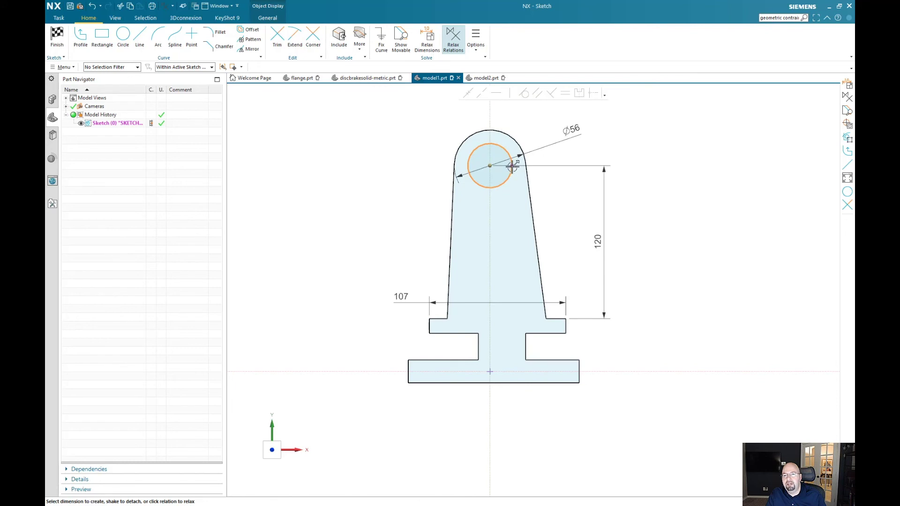
pyautogui.moveTo(508, 167)
pyautogui.mouseDown()
pyautogui.moveTo(502, 170)
pyautogui.moveTo(517, 173)
pyautogui.mouseUp()
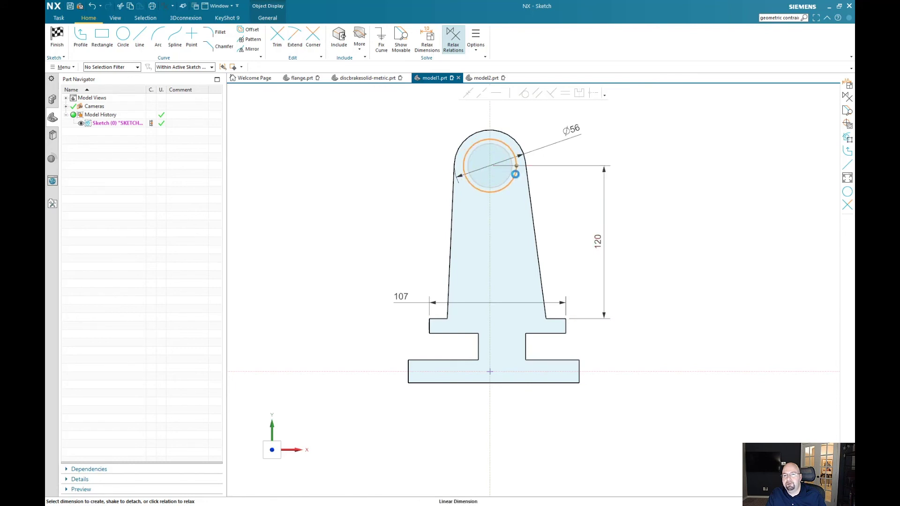
pyautogui.press('Escape')
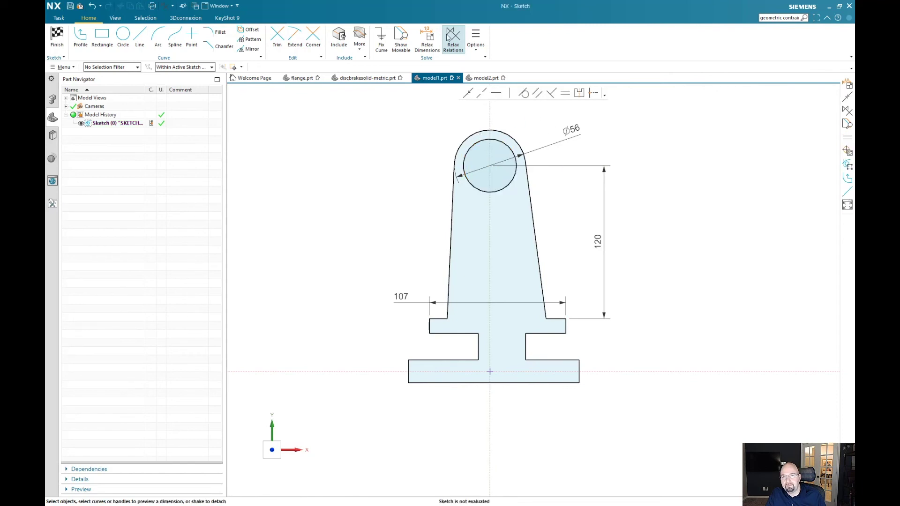
pyautogui.click(514, 178)
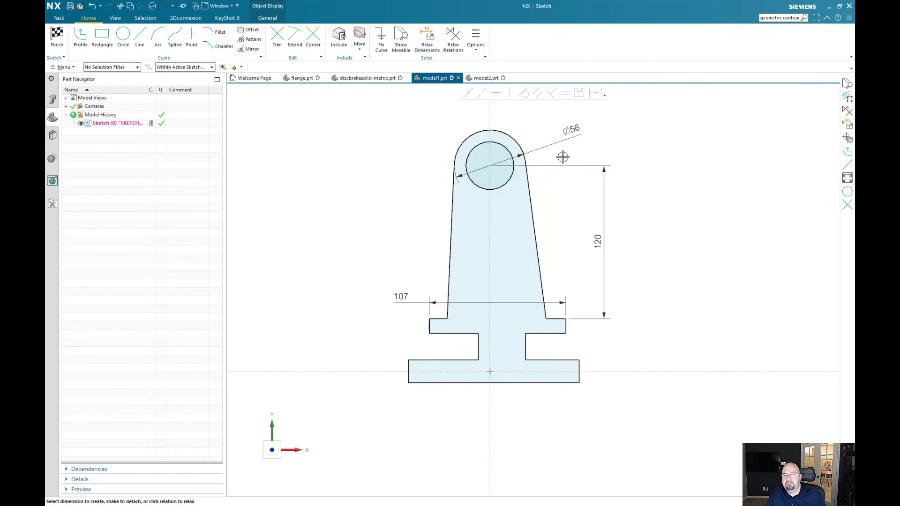
pyautogui.press('Escape')
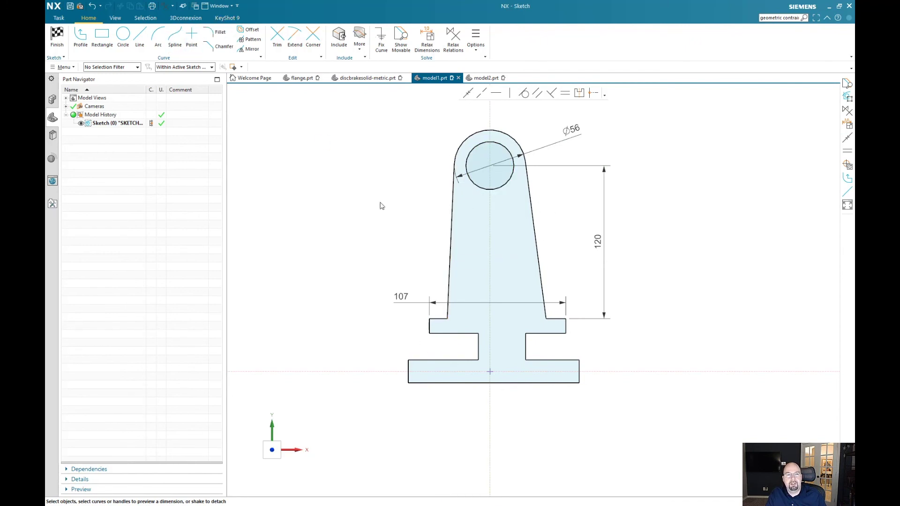
# Fillet the lower-left and lower-right corners where the arm meets the top bar.
pyautogui.press('f')
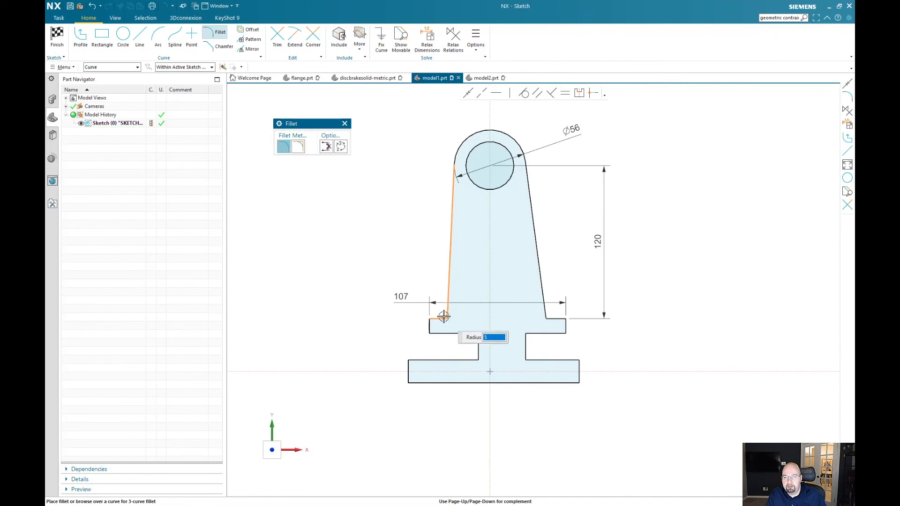
pyautogui.click(444, 317)
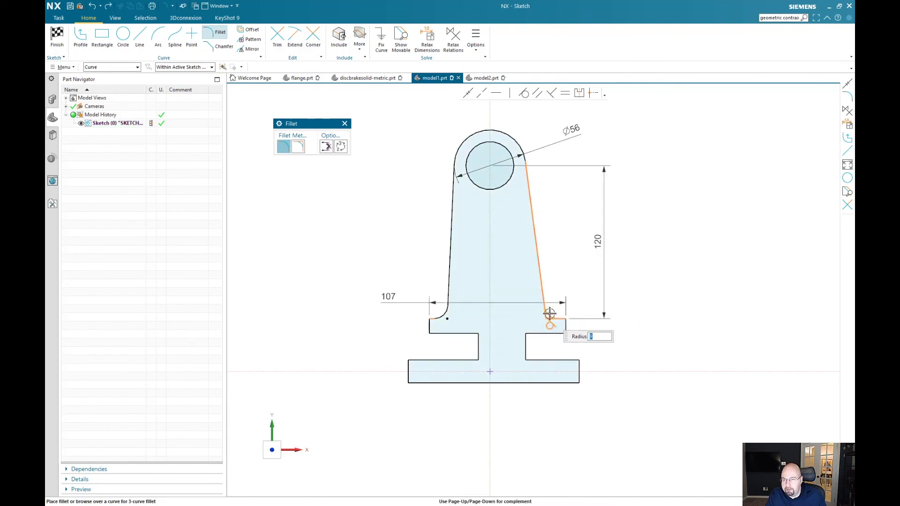
pyautogui.click(550, 313)
pyautogui.middleClick(561, 239)
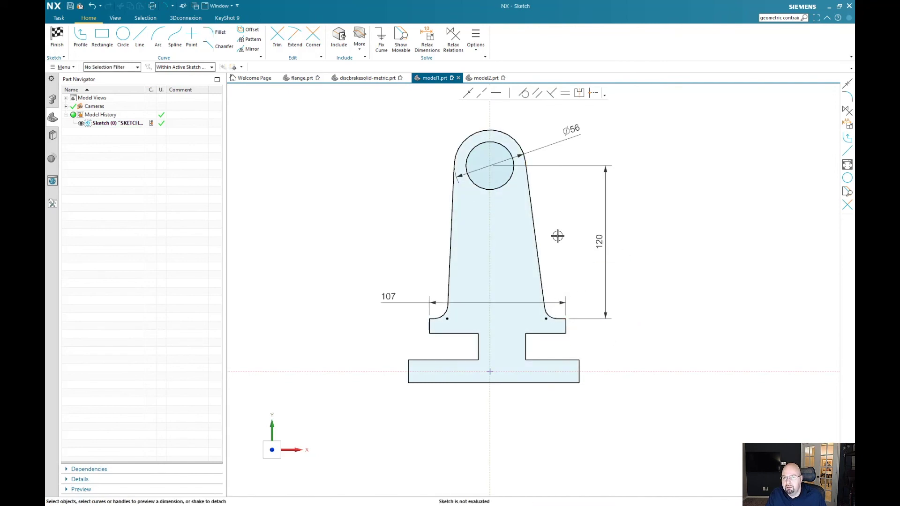
# Dimension the top bar's lower ledge to the horizontal axis, about 29.8, placed left.
pyautogui.click(443, 333)
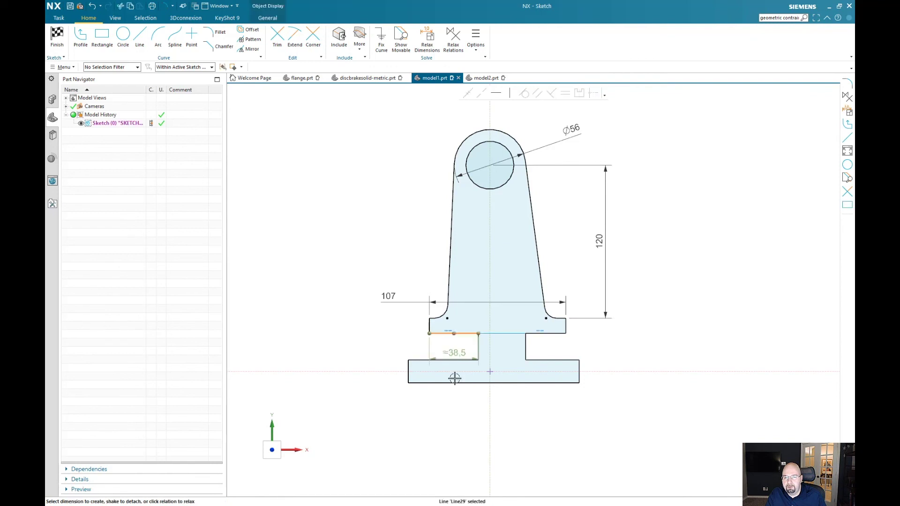
pyautogui.click(397, 371)
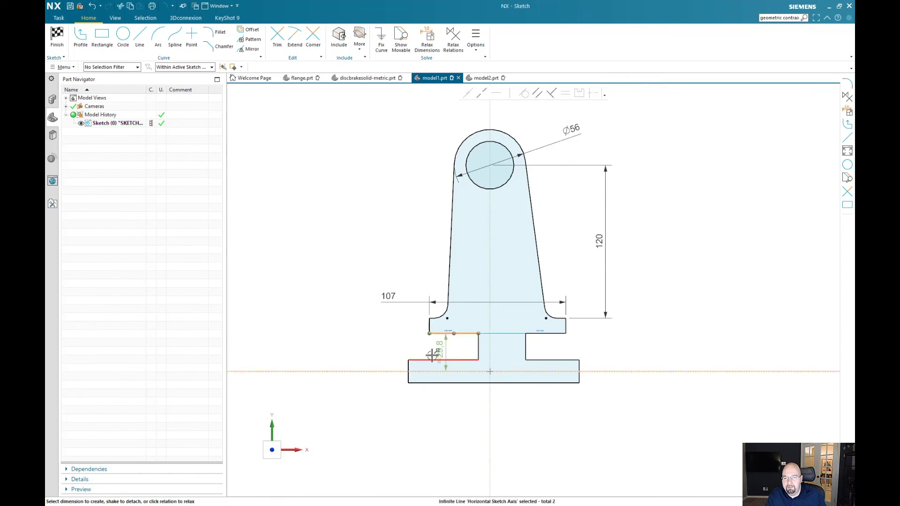
pyautogui.click(355, 349)
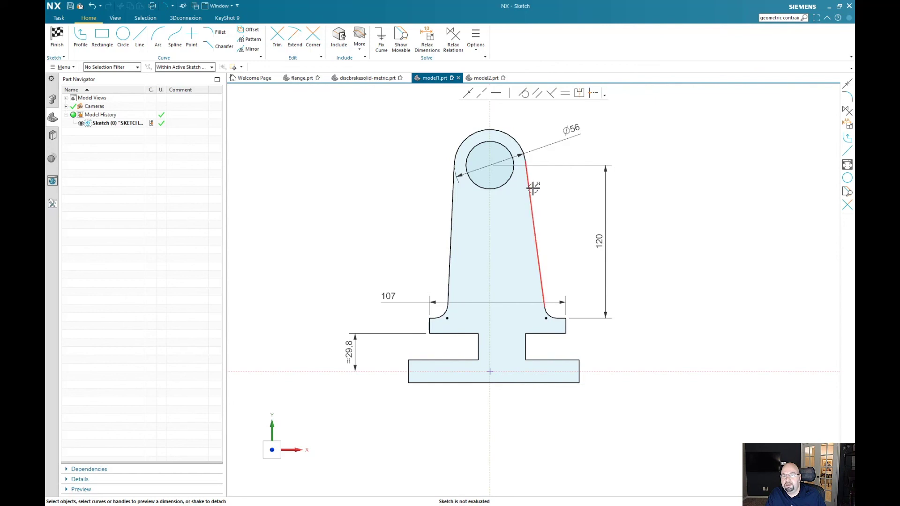
# Relax the ring centre's relation and drag the ring up-right, height now ≈96.2.
pyautogui.moveTo(490, 165); pyautogui.dragTo(437, 192)
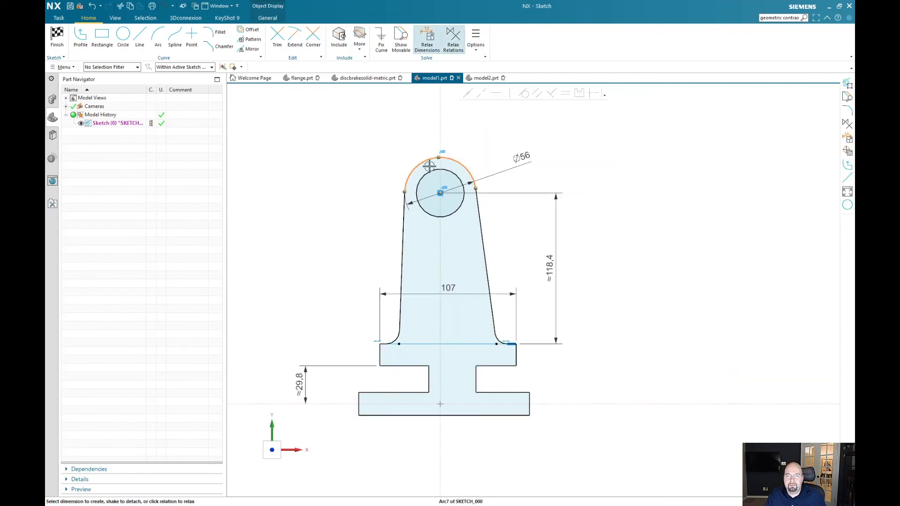
pyautogui.click(422, 177)
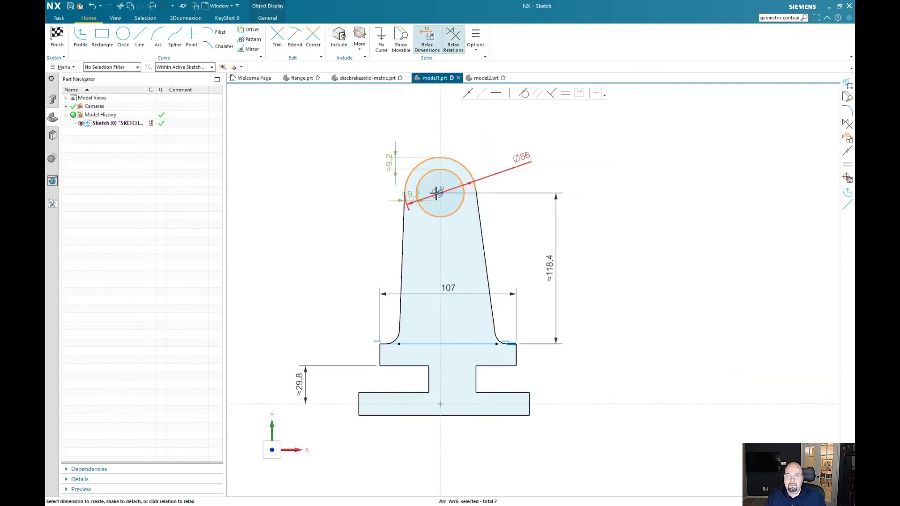
pyautogui.click(441, 193)
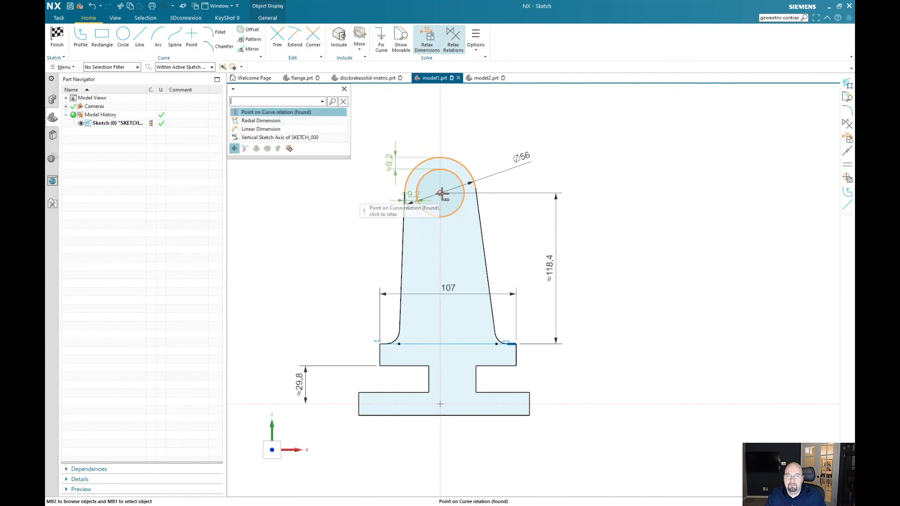
pyautogui.click(266, 115)
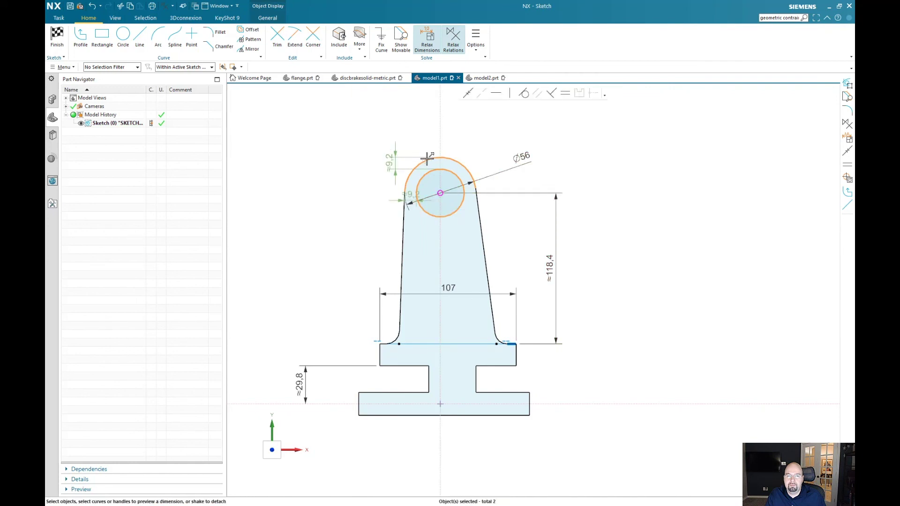
pyautogui.moveTo(429, 170)
pyautogui.mouseDown()
pyautogui.moveTo(408, 158)
pyautogui.moveTo(371, 165)
pyautogui.moveTo(399, 179)
pyautogui.moveTo(405, 197)
pyautogui.moveTo(361, 175)
pyautogui.moveTo(352, 146)
pyautogui.mouseUp()
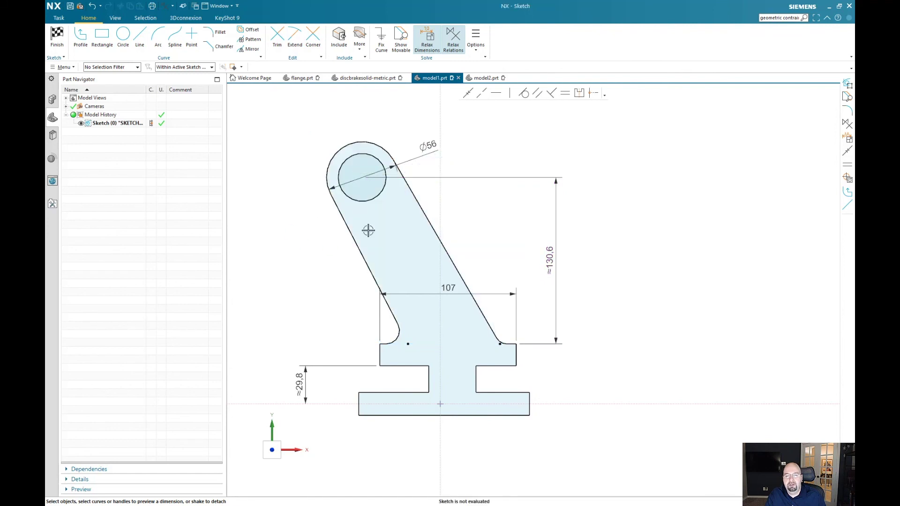
pyautogui.moveTo(549, 259); pyautogui.dragTo(578, 254)
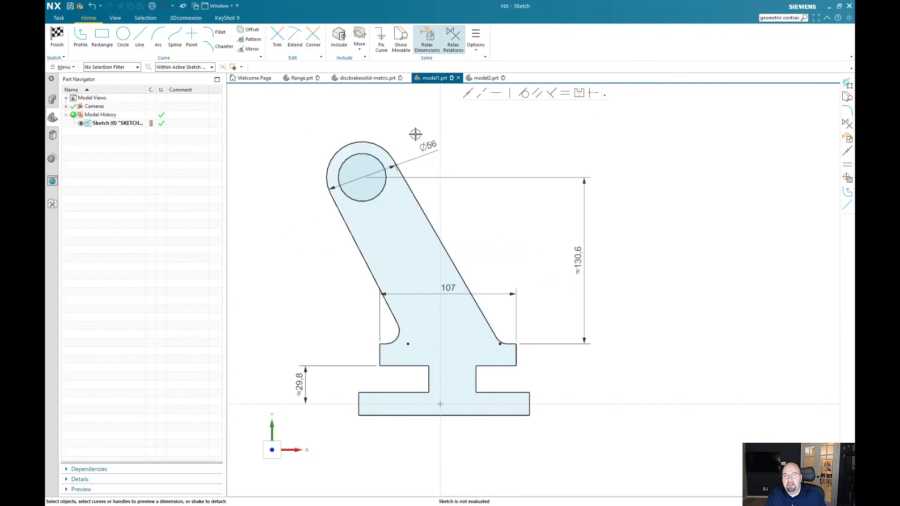
pyautogui.moveTo(422, 129); pyautogui.dragTo(386, 99)
pyautogui.moveTo(369, 139); pyautogui.dragTo(503, 211)
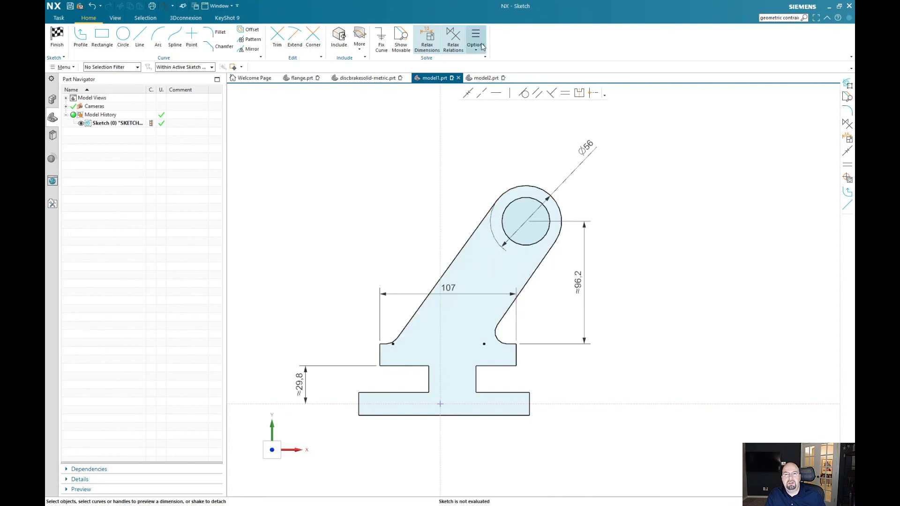
pyautogui.click(453, 37)
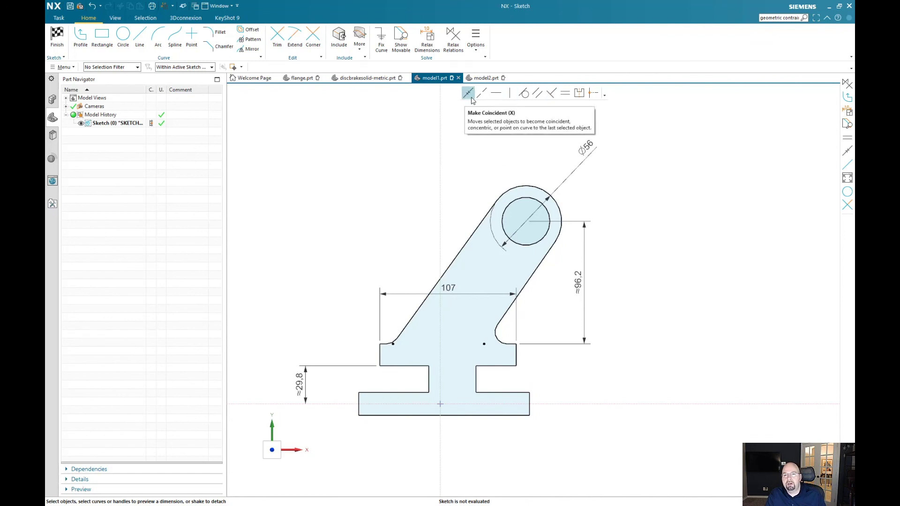
# Constrain the arm's two slanted side lines parallel, then drag the ring to test.
pyautogui.click(606, 95)
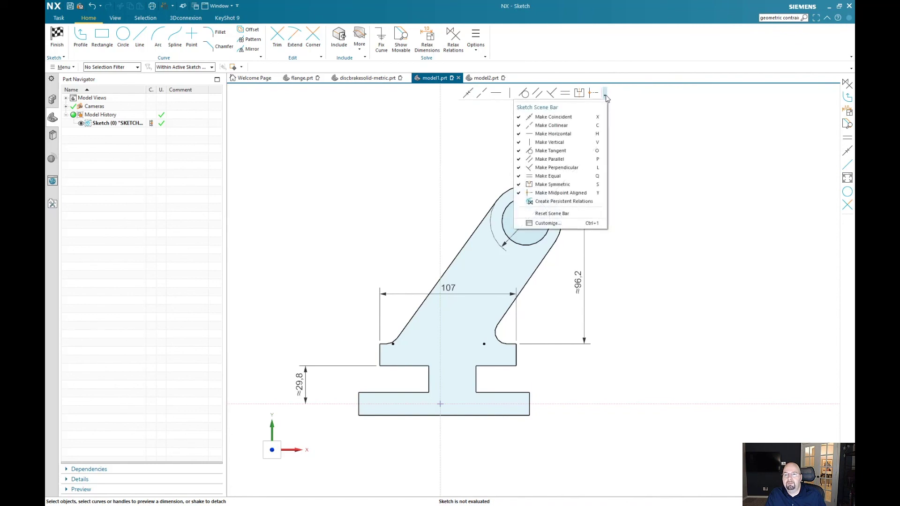
pyautogui.click(606, 96)
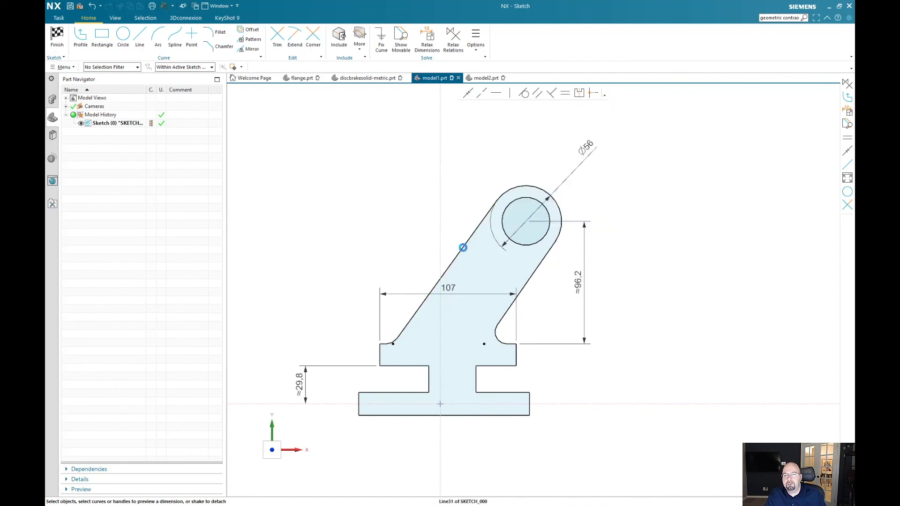
pyautogui.click(464, 245)
pyautogui.click(531, 274)
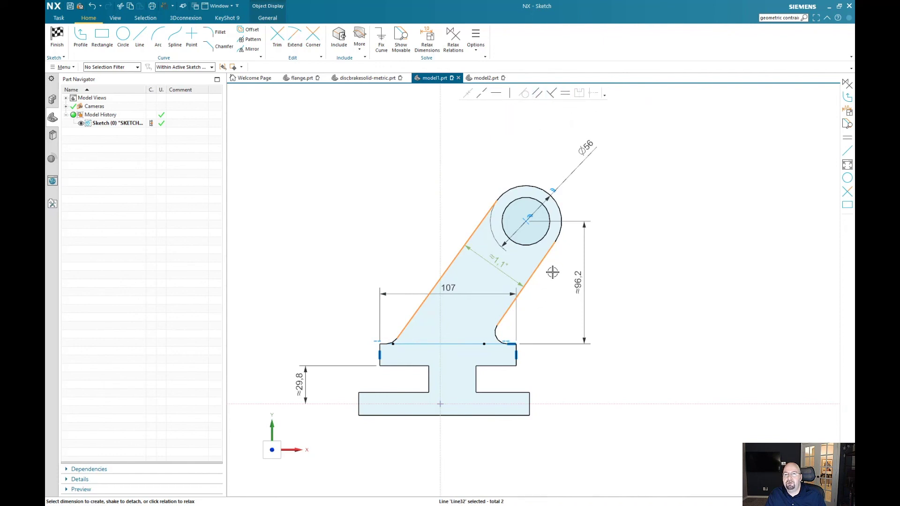
pyautogui.click(538, 95)
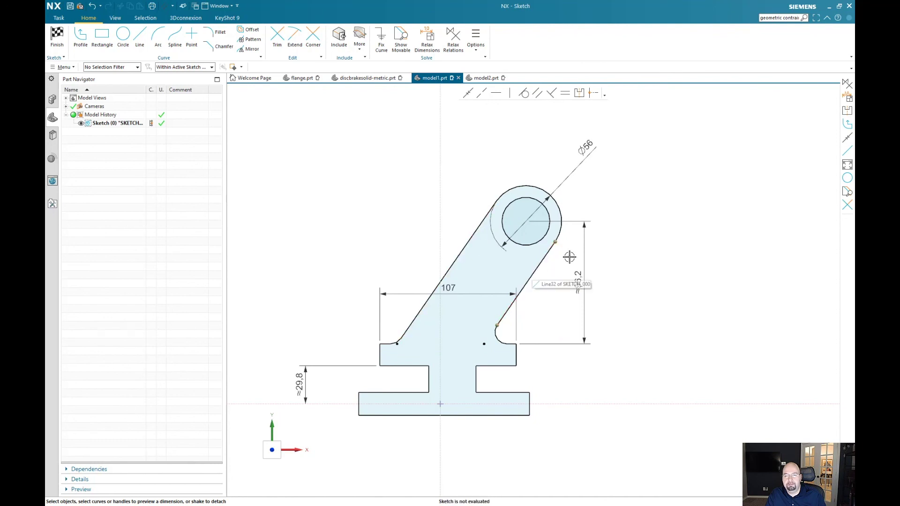
pyautogui.moveTo(519, 186)
pyautogui.mouseDown()
pyautogui.moveTo(477, 175)
pyautogui.moveTo(399, 178)
pyautogui.moveTo(527, 181)
pyautogui.moveTo(502, 182)
pyautogui.mouseUp()
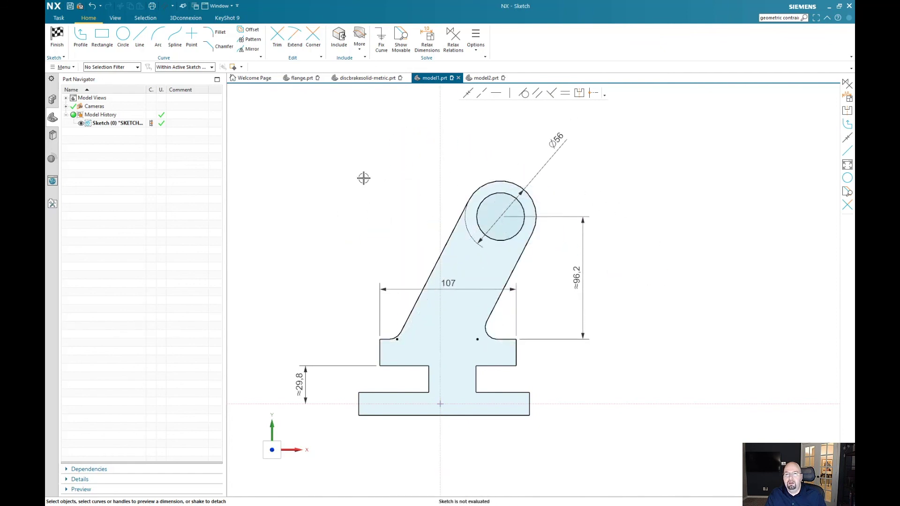